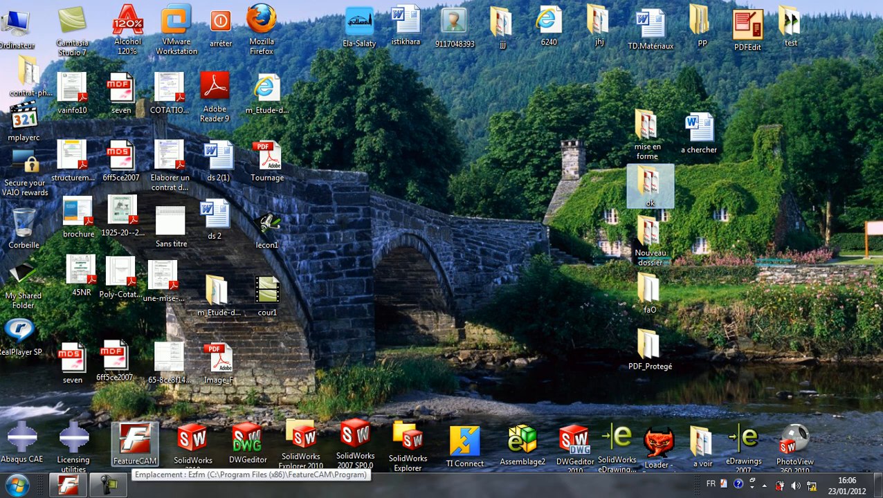
# Launch FeatureCAM and create a new Turn/Mill part document in millimeters, using the stock wizard
pyautogui.doubleClick(135, 439)
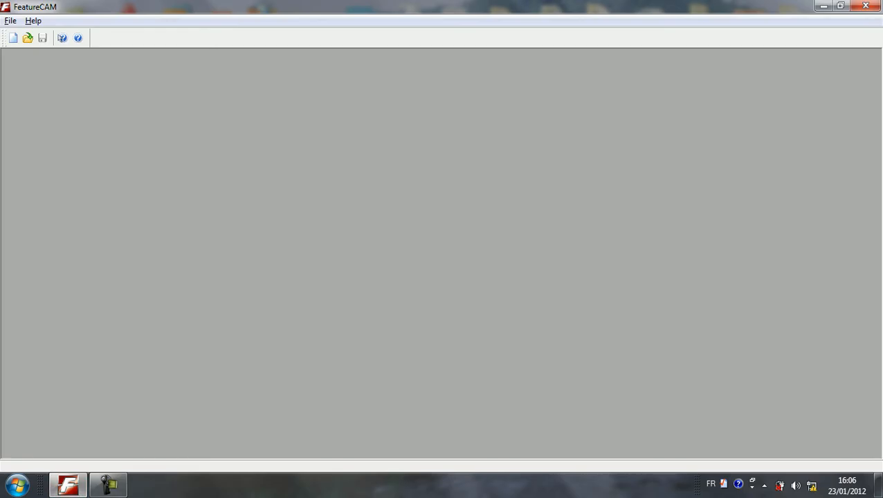
pyautogui.click(12, 38)
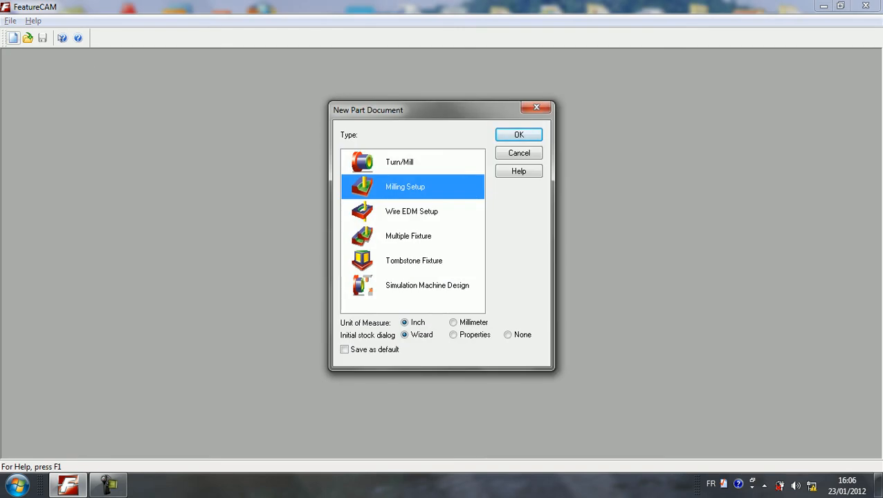
pyautogui.click(400, 162)
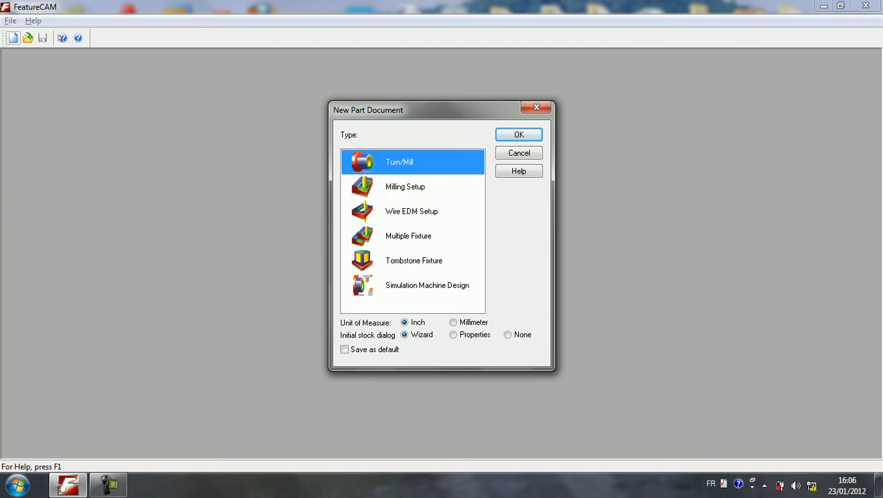
pyautogui.click(453, 323)
pyautogui.click(518, 135)
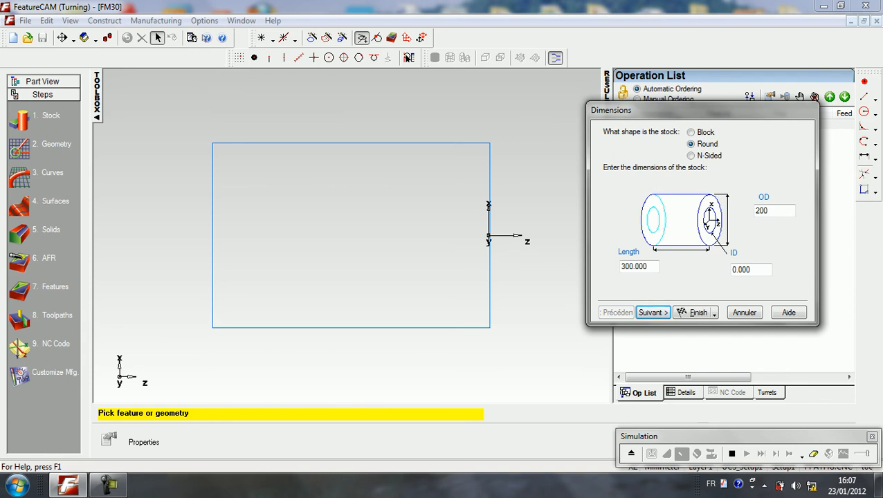
pyautogui.moveTo(657, 110); pyautogui.dragTo(677, 93)
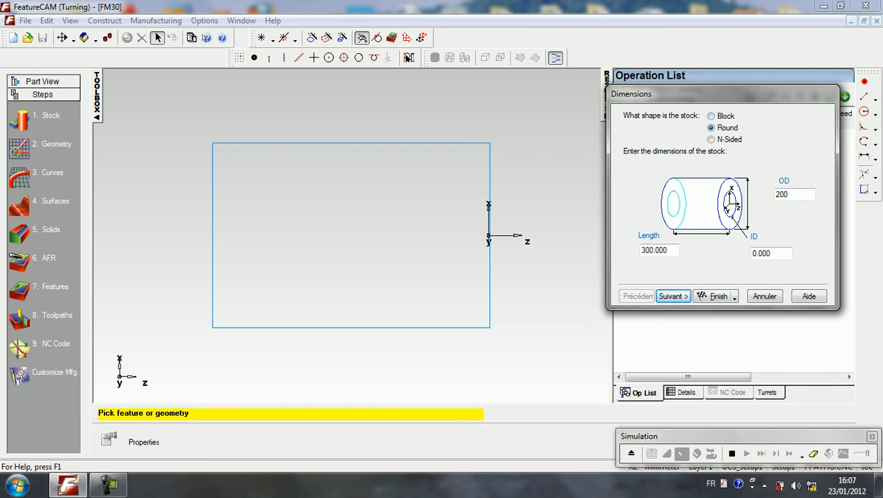
pyautogui.click(711, 116)
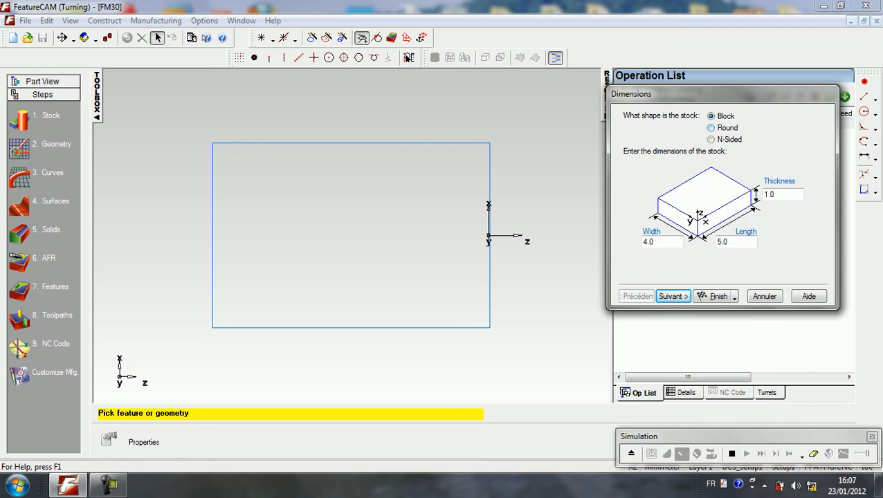
pyautogui.click(712, 128)
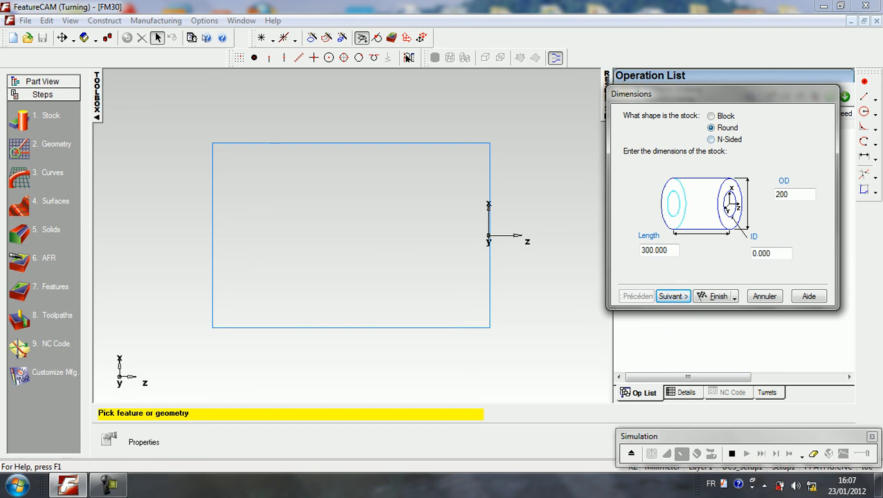
pyautogui.click(712, 139)
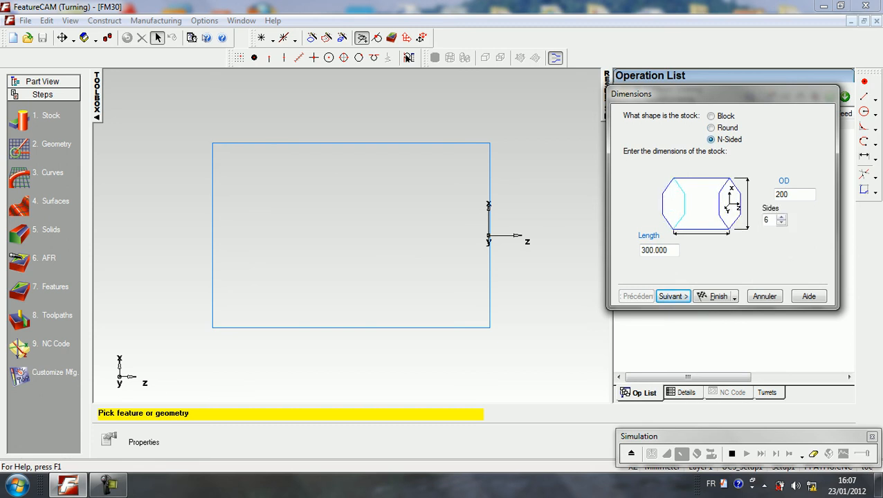
pyautogui.click(764, 296)
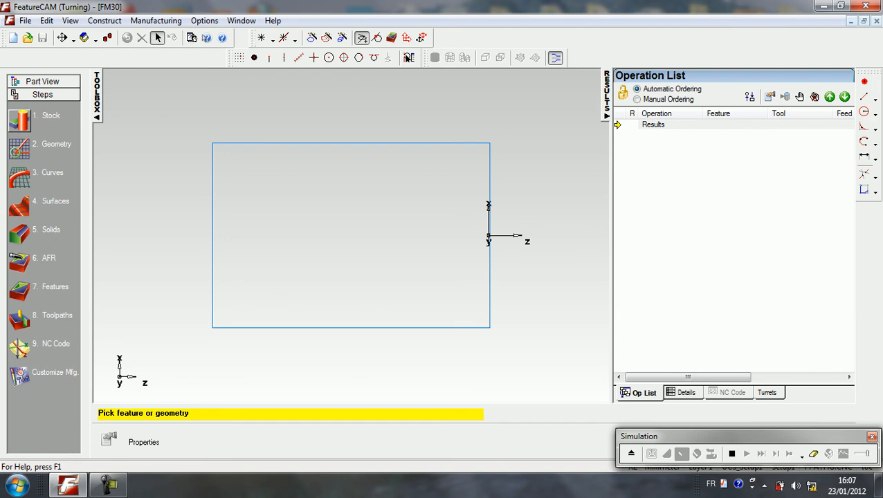
# Define the stock as a round bar with an outer diameter of 100 mm and a length of 200 mm
pyautogui.click(20, 119)
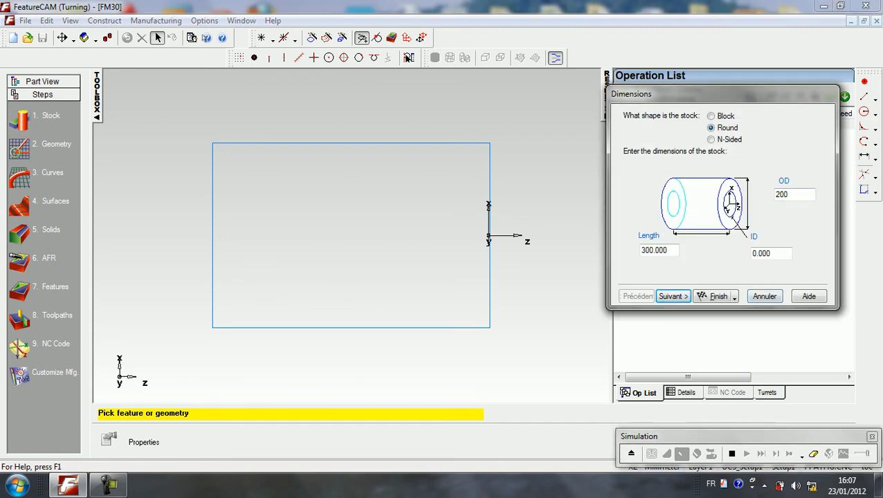
pyautogui.doubleClick(782, 194)
pyautogui.write('100')
pyautogui.doubleClick(663, 251)
pyautogui.write('200')
pyautogui.click(720, 297)
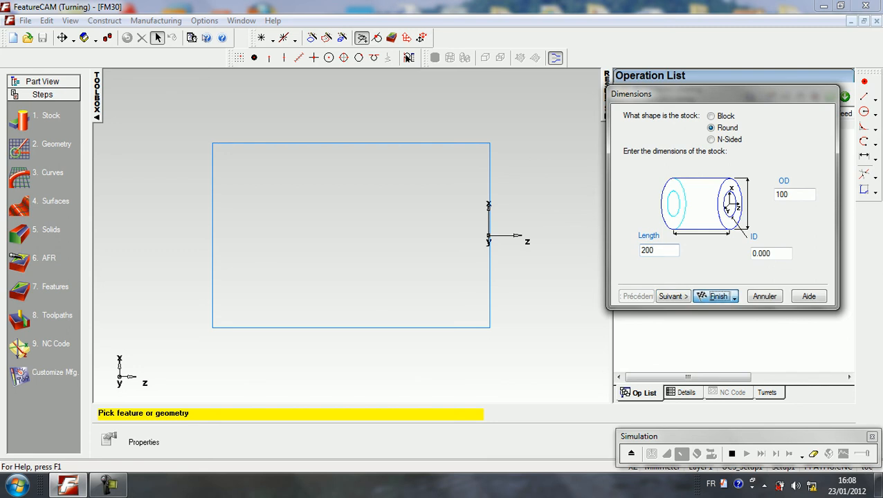
pyautogui.click(720, 312)
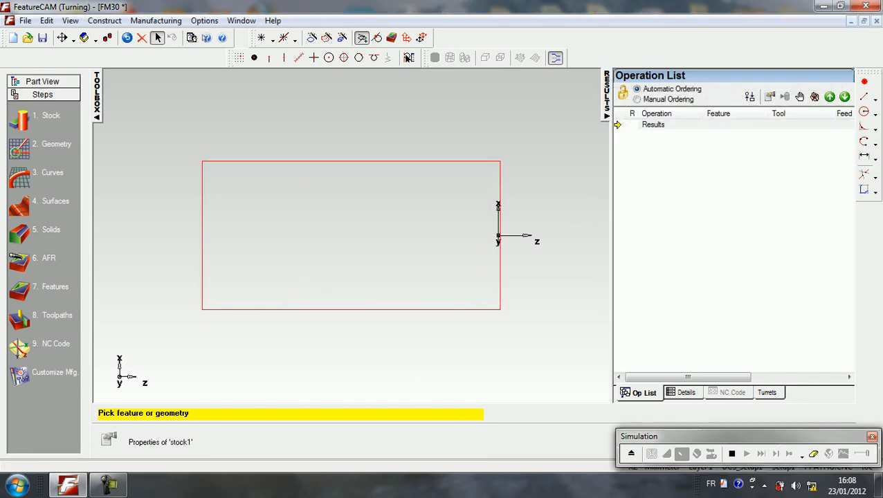
pyautogui.click(96, 40)
pyautogui.click(110, 53)
pyautogui.click(95, 39)
pyautogui.click(110, 66)
pyautogui.click(555, 58)
pyautogui.click(556, 58)
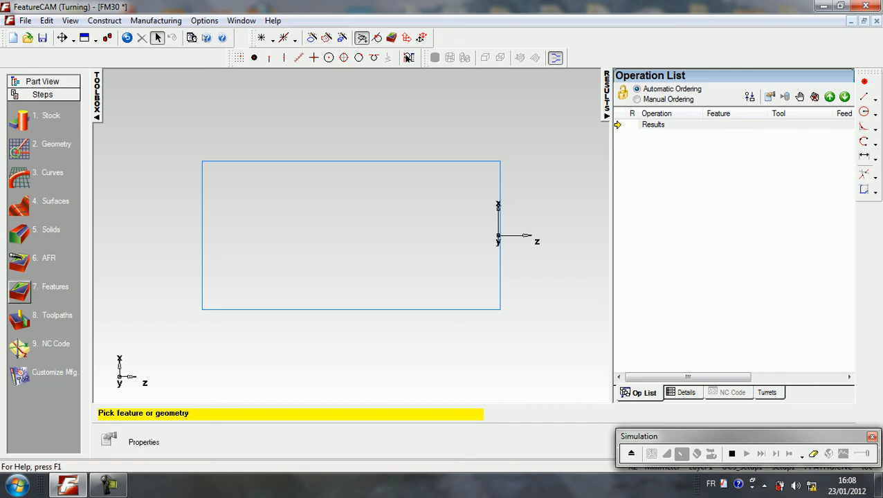
# Start a turning Face feature from dimensions with negative feed direction, thickness 4, outer diameter 100 and inner diameter 0
pyautogui.click(20, 292)
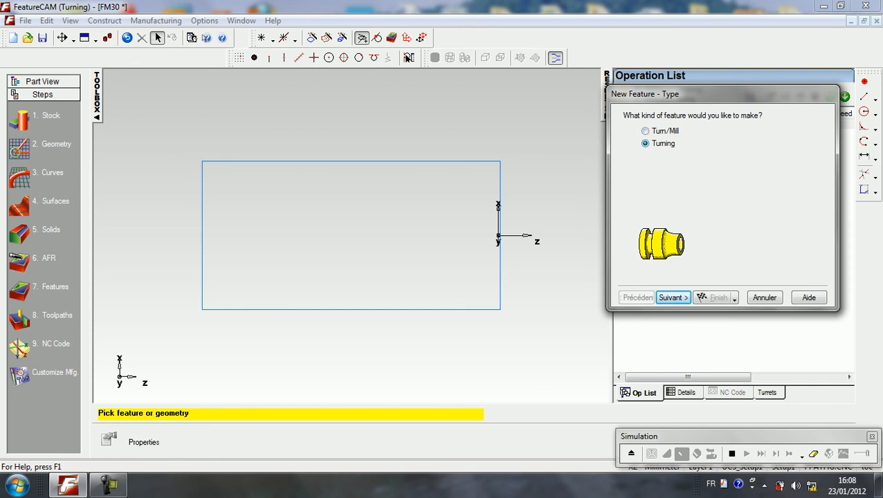
pyautogui.click(673, 297)
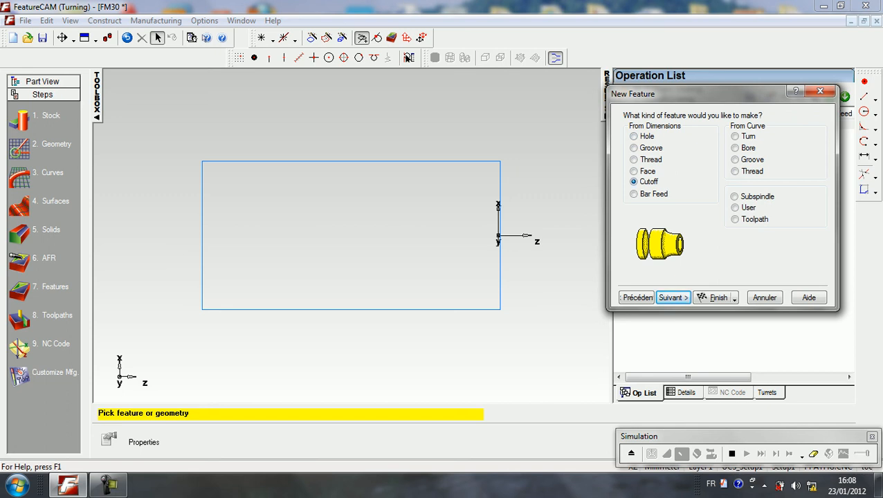
pyautogui.click(634, 136)
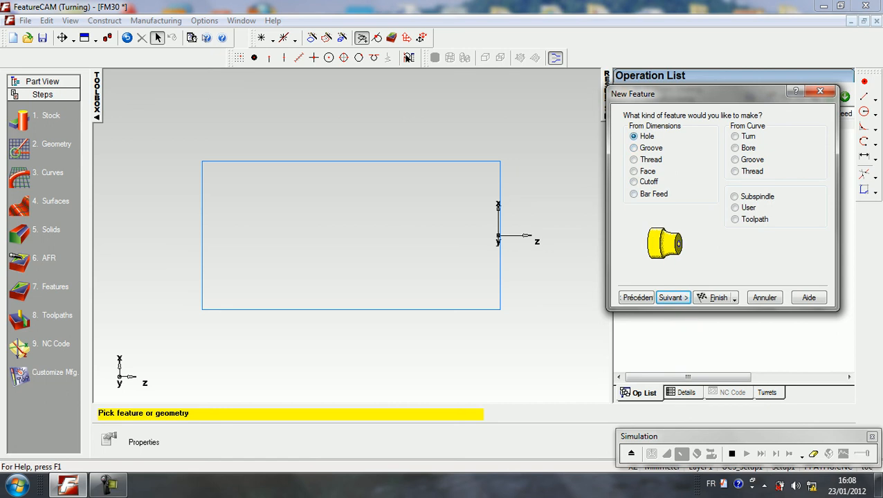
pyautogui.click(634, 148)
pyautogui.click(634, 160)
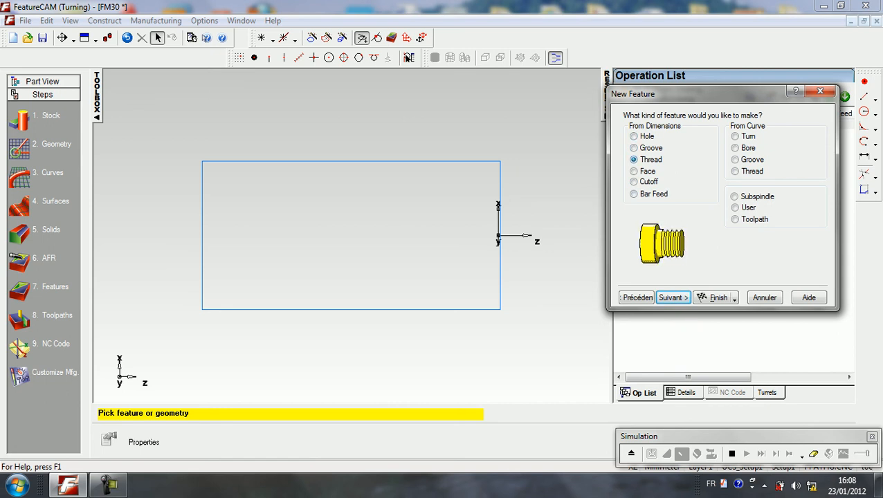
pyautogui.click(634, 171)
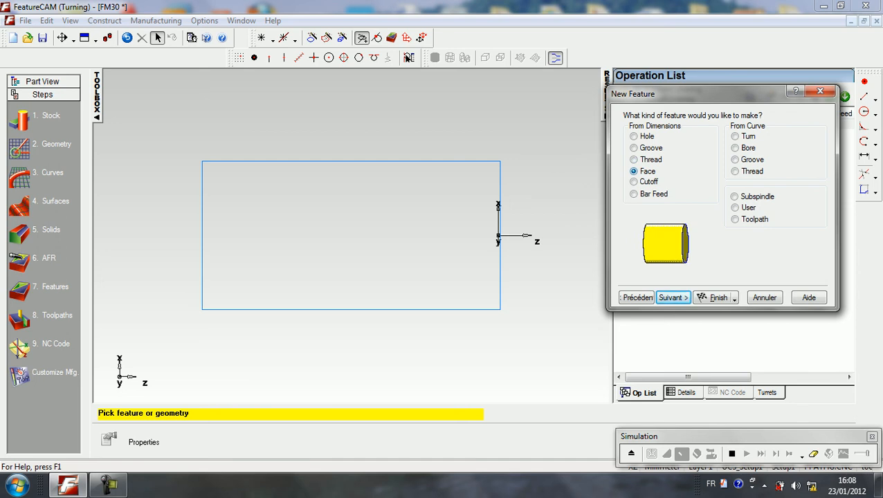
pyautogui.click(633, 182)
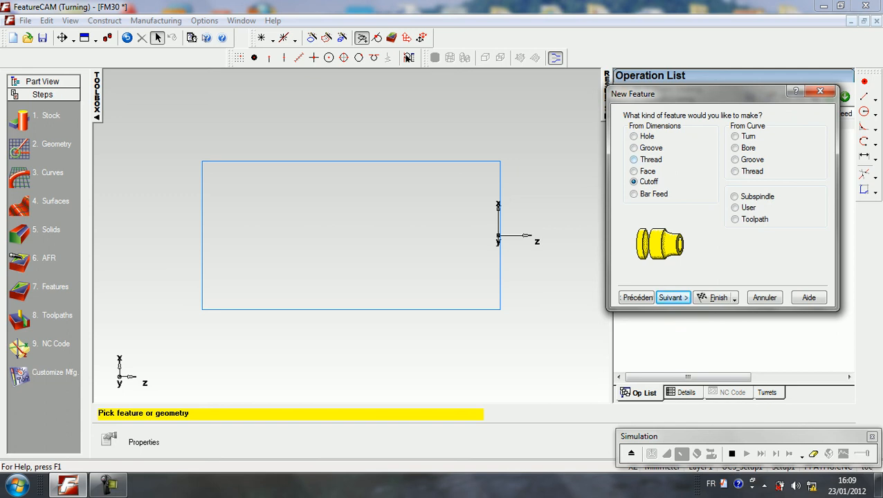
pyautogui.click(634, 171)
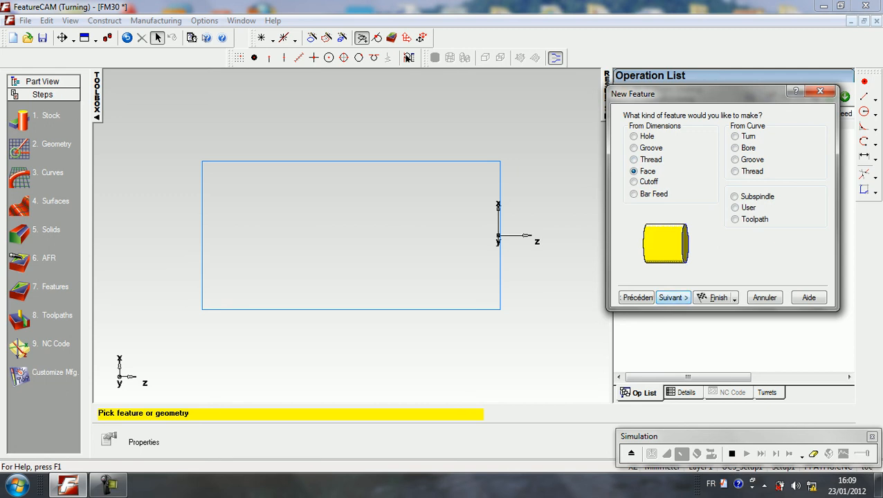
pyautogui.click(674, 297)
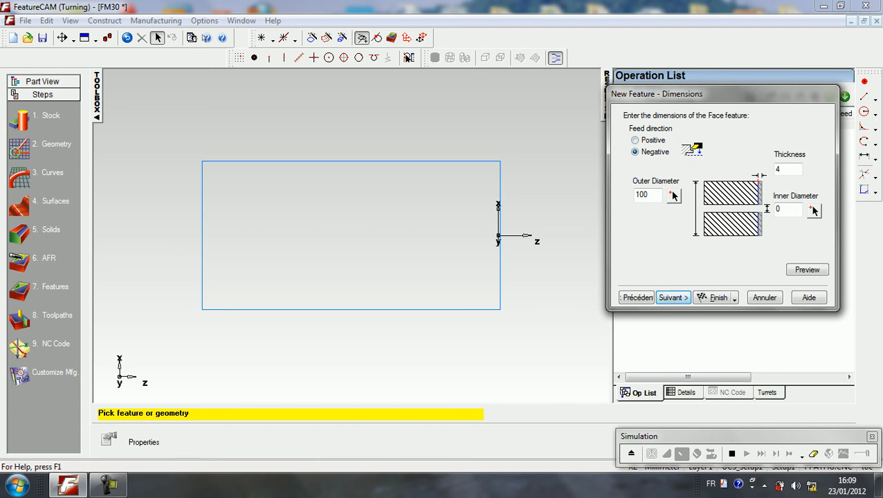
pyautogui.press('Return')
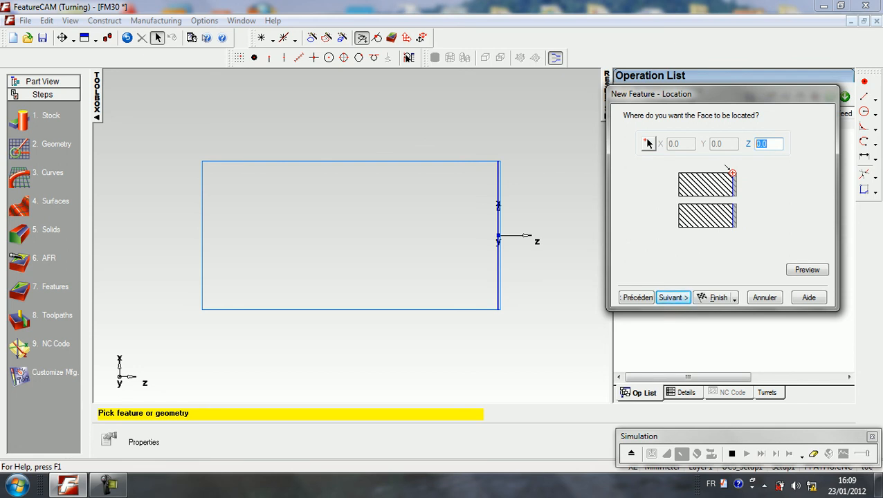
# Preview the face on the stock with its Z location set to -2
pyautogui.write('-2')
pyautogui.press('Tab')
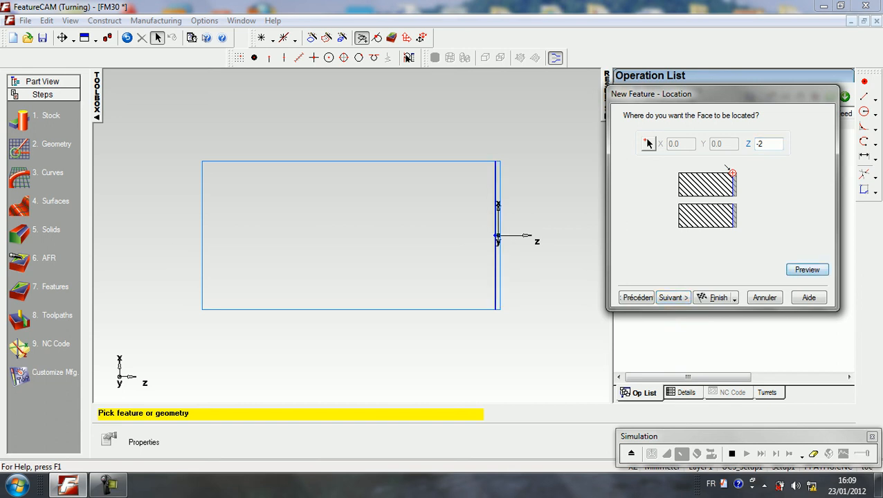
pyautogui.hotkey('shift', 'Tab')
# Set the face's Z location to -4 and preview its position on the stock
pyautogui.write('-')
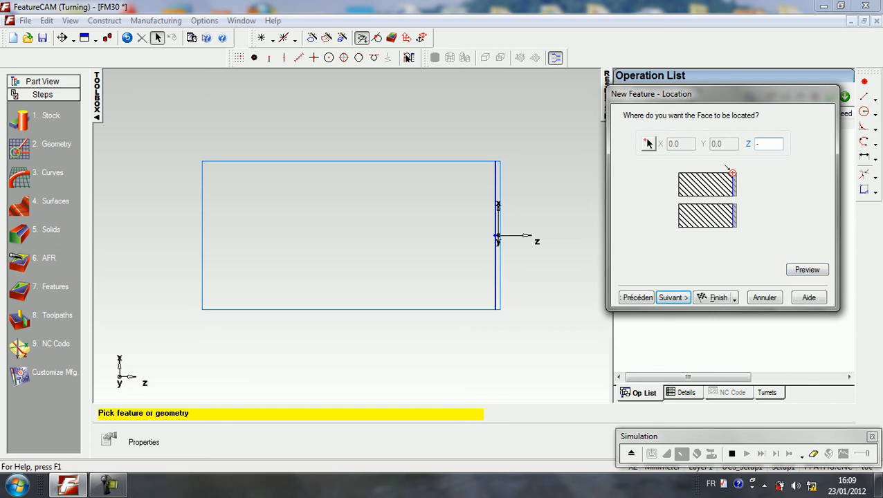
pyautogui.press('Tab')
pyautogui.press('Return')
pyautogui.press('Return')
pyautogui.write('1')
pyautogui.write('-4')
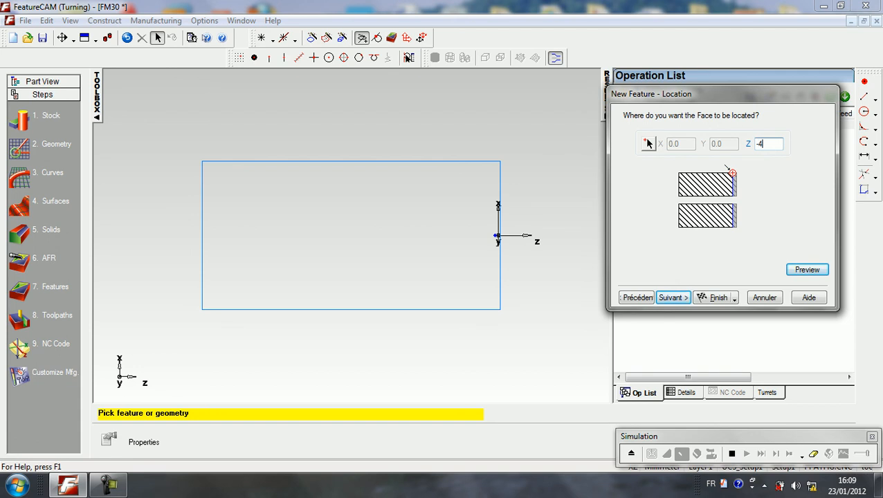
pyautogui.click(807, 270)
pyautogui.click(770, 144)
pyautogui.press('BackSpace')
pyautogui.press('BackSpace')
pyautogui.write('-4')
pyautogui.click(807, 269)
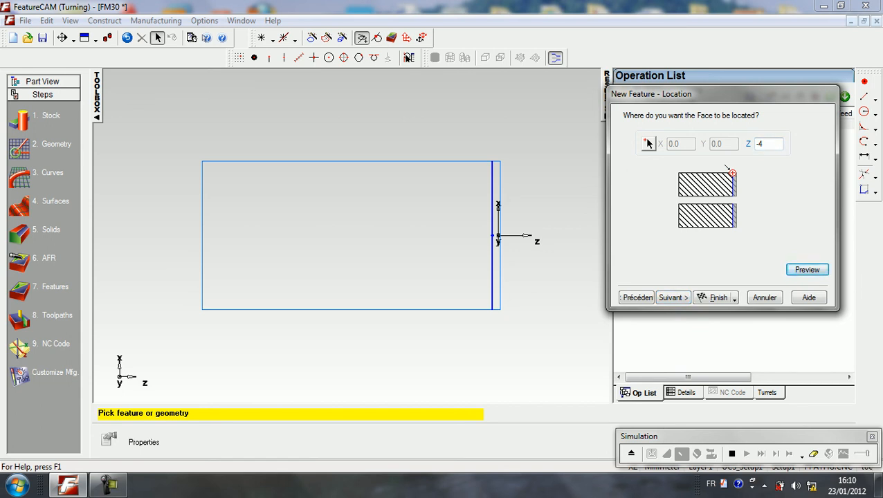
# Set the face's Z location to -6 and finish creating the feature
pyautogui.press('BackSpace')
pyautogui.press('BackSpace')
pyautogui.write('-6')
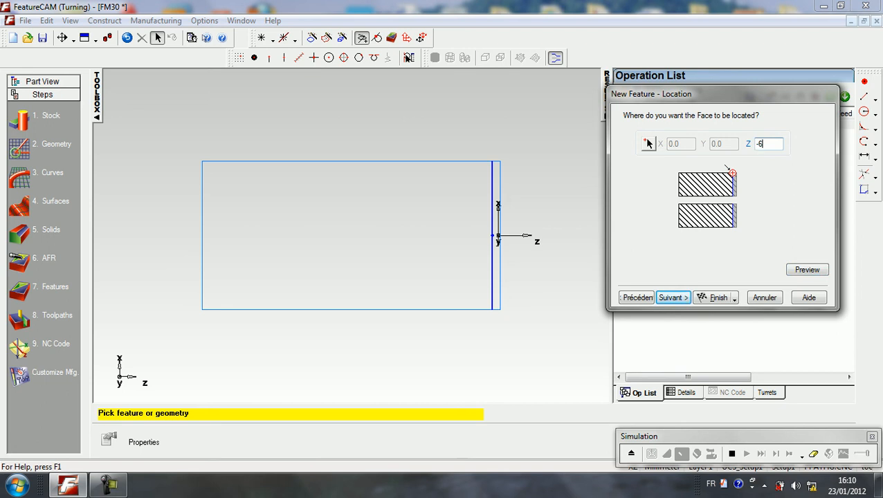
pyautogui.press('Tab')
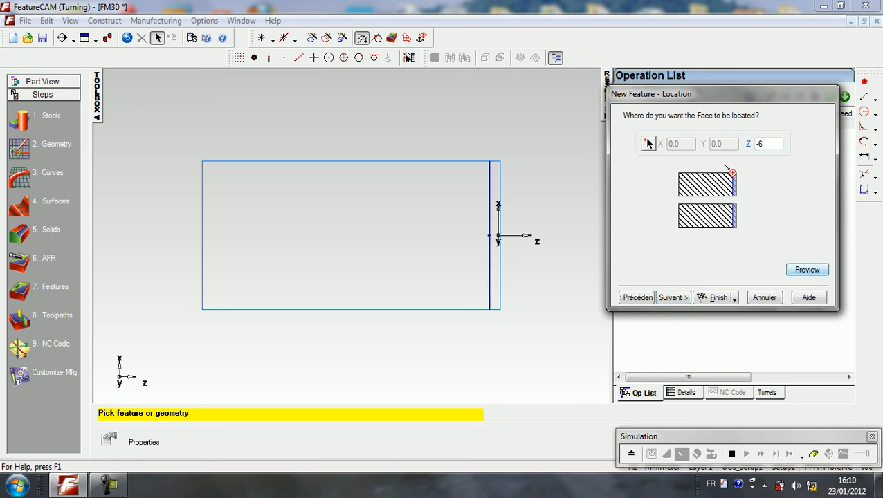
pyautogui.click(734, 298)
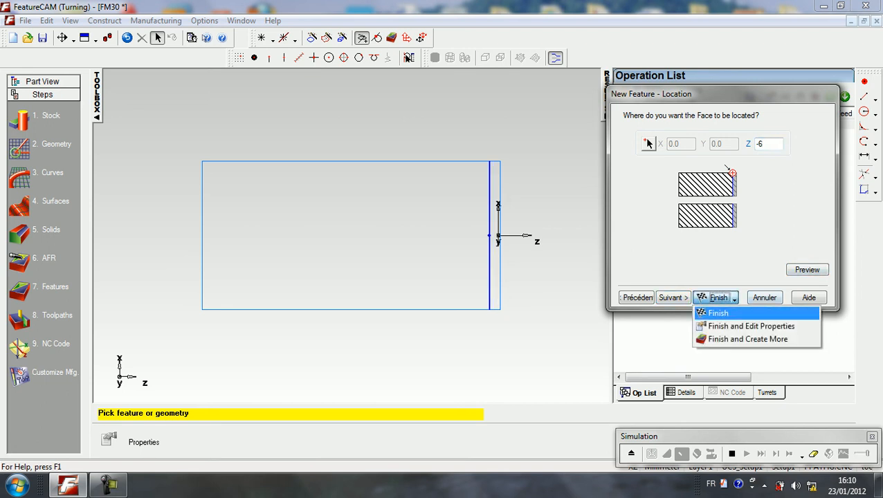
pyautogui.click(713, 310)
# Run the 3D material-removal simulation of the face operation, accepting the proposed operation ordering
pyautogui.click(407, 58)
pyautogui.press('Return')
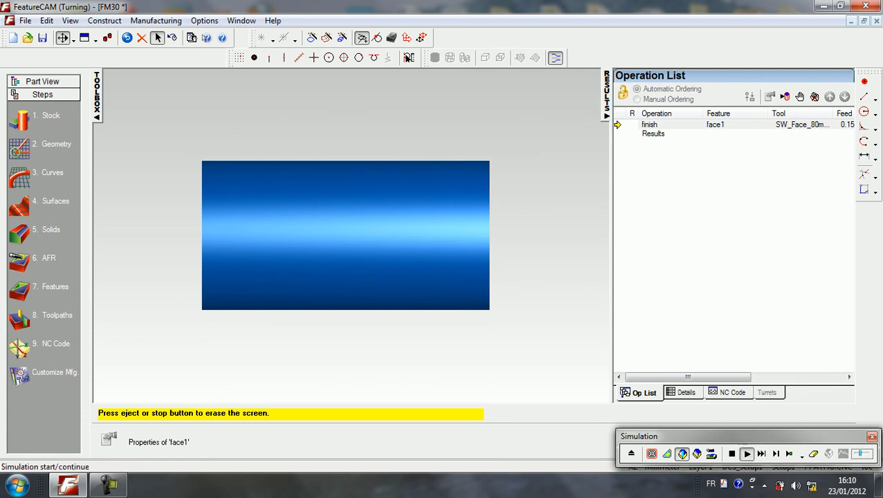
pyautogui.click(746, 454)
pyautogui.click(382, 325)
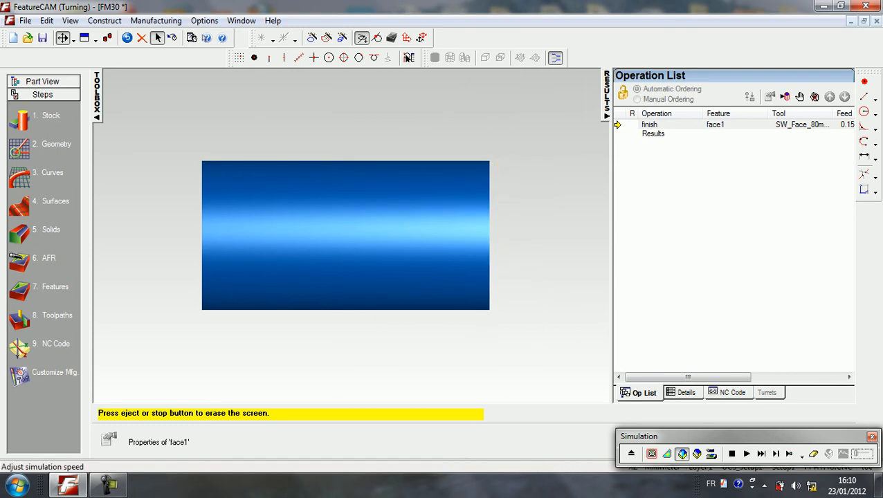
pyautogui.click(746, 454)
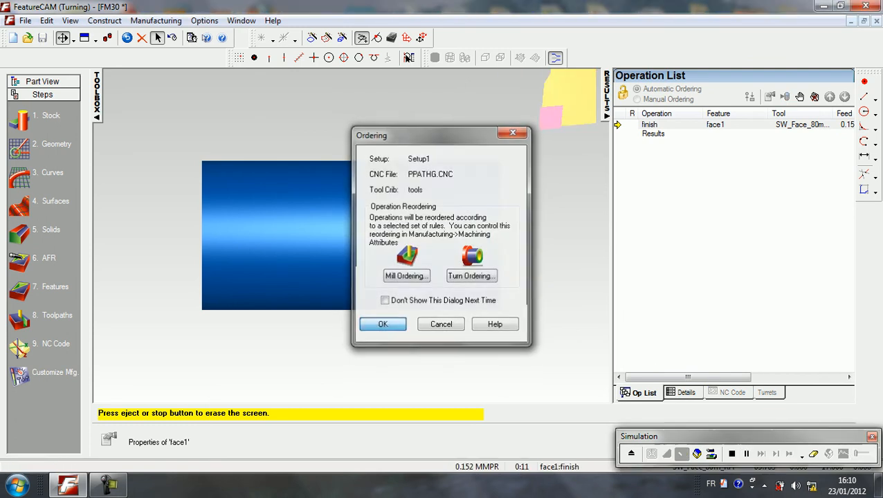
pyautogui.click(383, 325)
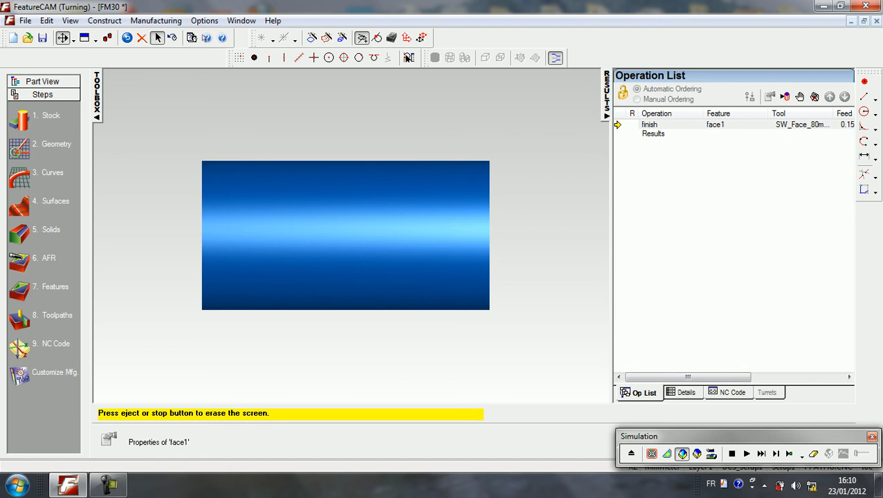
# Simulate the face operation as toolpath lines over the stock outline, accepting the proposed operation ordering
pyautogui.click(652, 454)
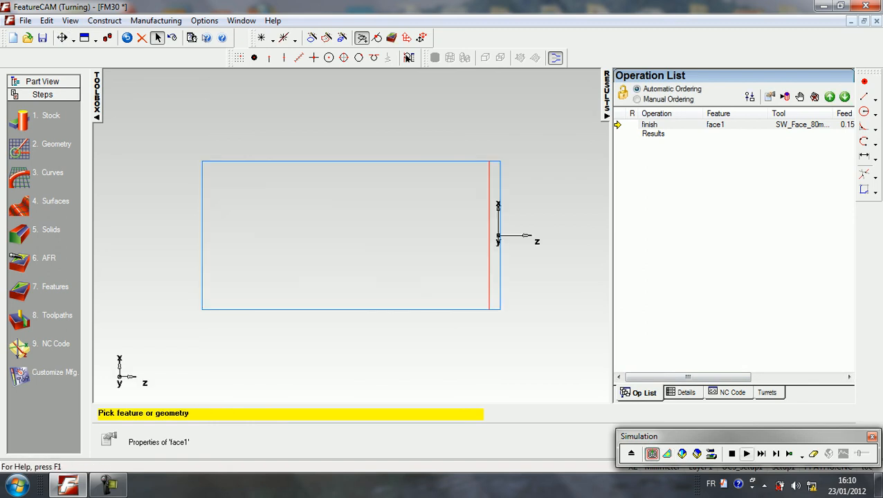
pyautogui.click(746, 454)
pyautogui.click(384, 324)
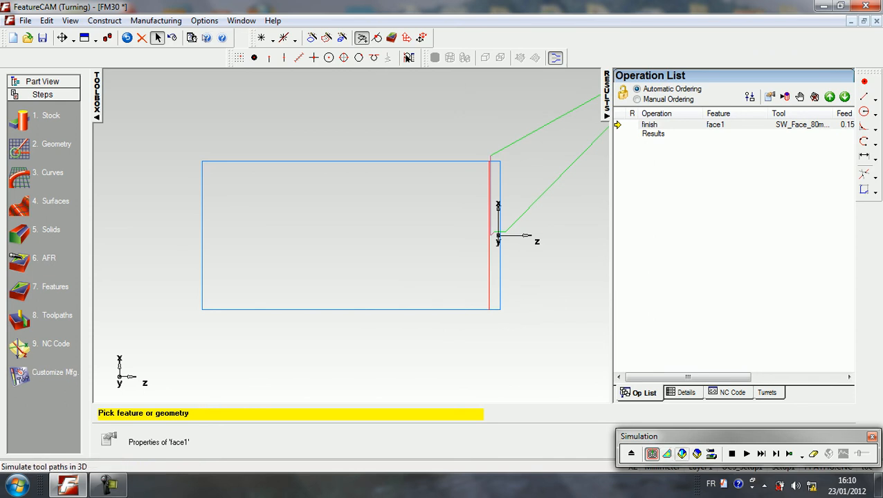
# Run the 3D material-removal simulation of the face operation with the proposed ordering and inspect the faced end of the stock
pyautogui.click(682, 454)
pyautogui.click(746, 454)
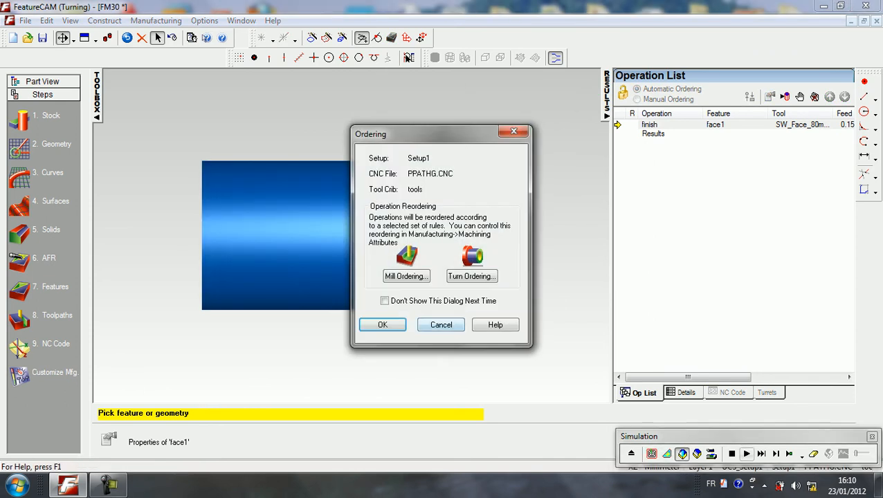
pyautogui.click(385, 325)
pyautogui.click(96, 38)
pyautogui.click(104, 54)
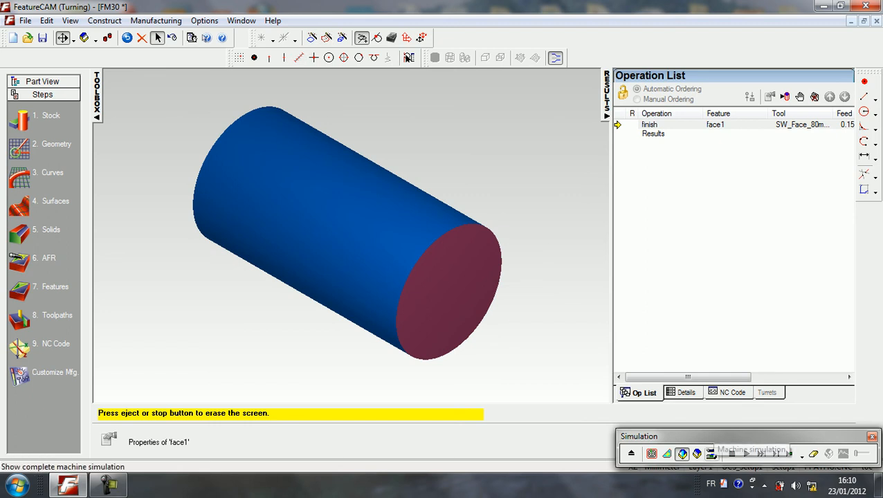
# Run the complete machine simulation of the face operation and examine the turret, spindle and stock inside the machine
pyautogui.click(711, 454)
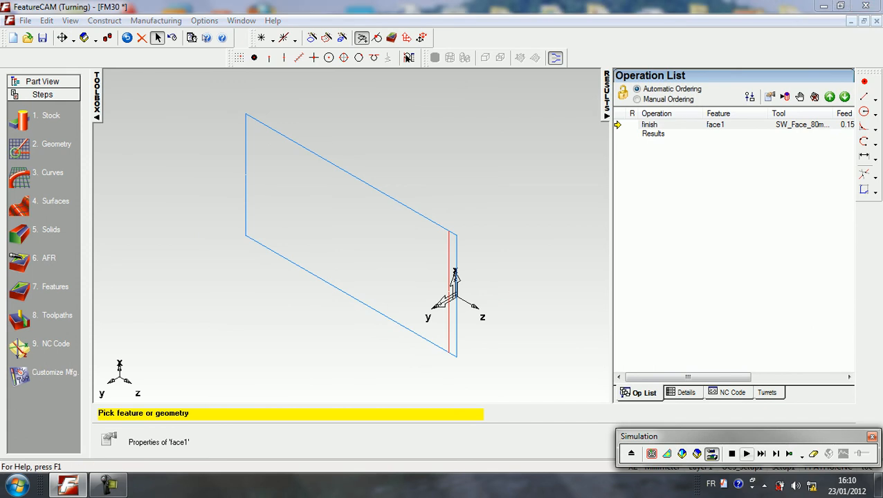
pyautogui.click(746, 454)
pyautogui.press('Return')
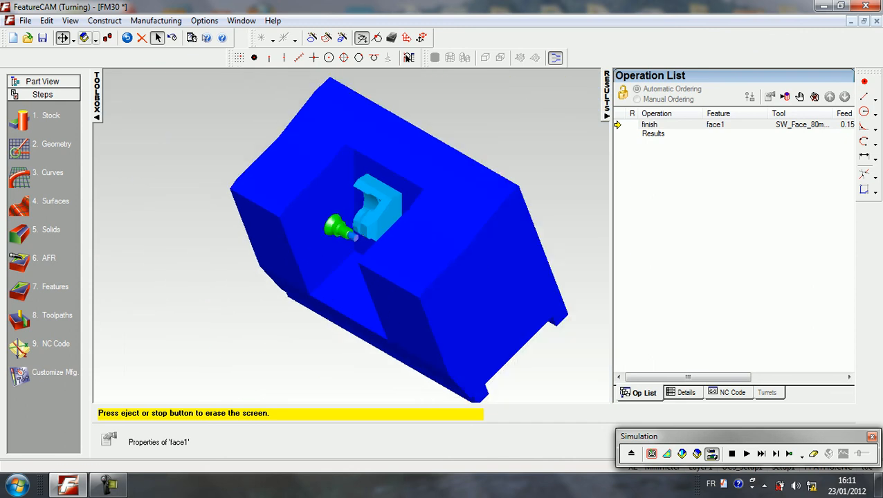
pyautogui.click(73, 40)
pyautogui.click(83, 53)
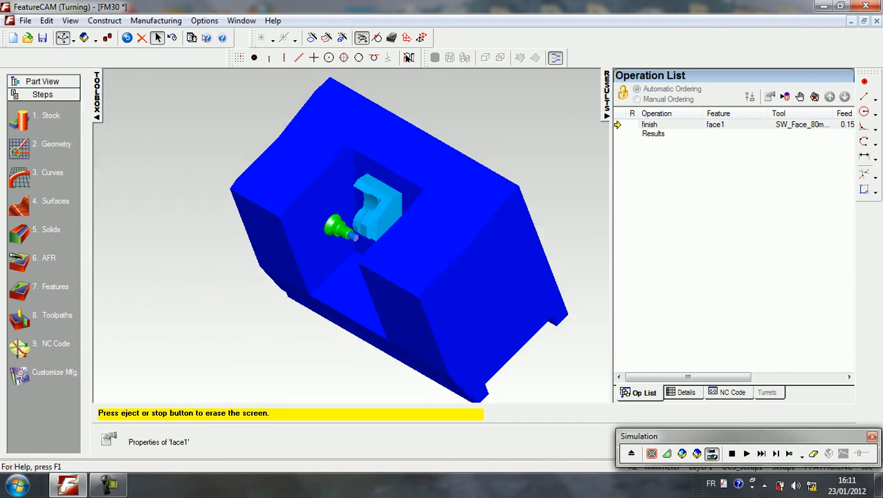
pyautogui.moveTo(346, 239); pyautogui.dragTo(422, 245)
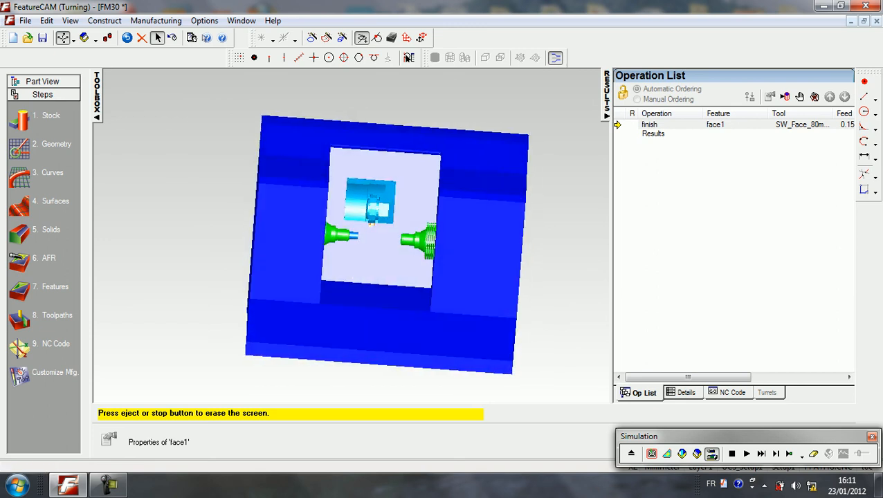
pyautogui.scroll(6, 351, 235)
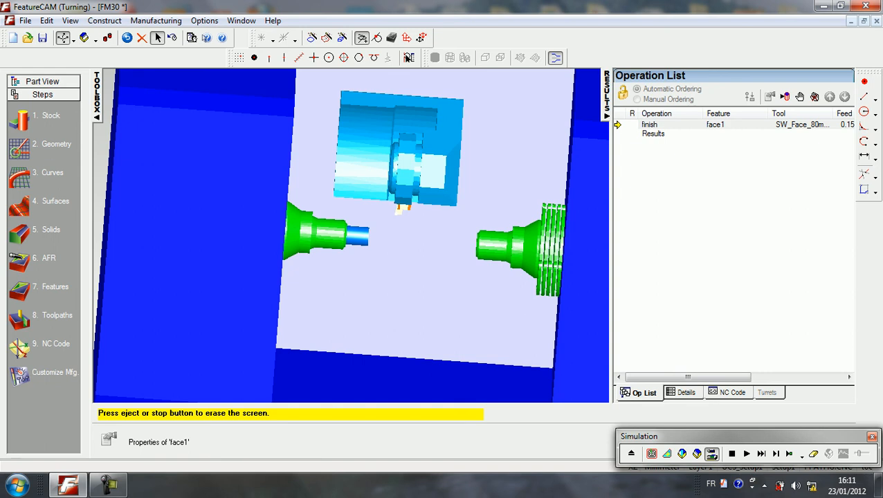
pyautogui.scroll(2, 350, 235)
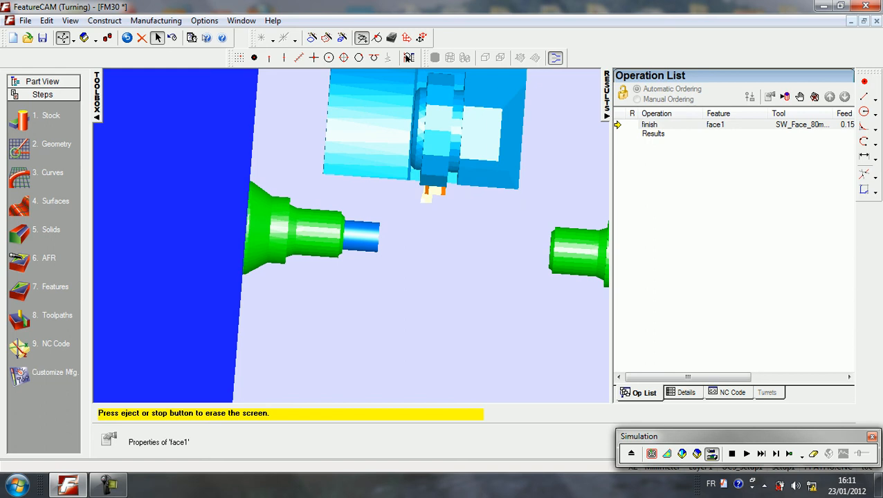
# Replay the machine simulation of the face operation close to the stock, accepting the operation ordering each time, and stop it
pyautogui.click(409, 58)
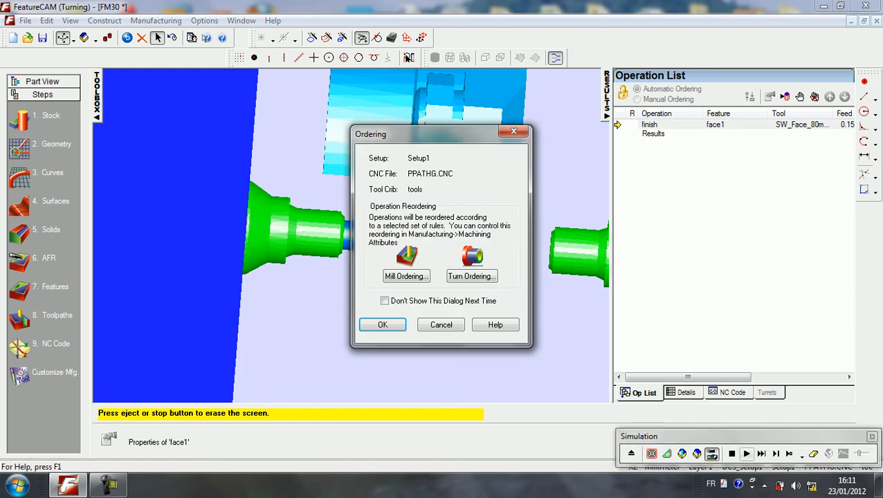
pyautogui.press('Return')
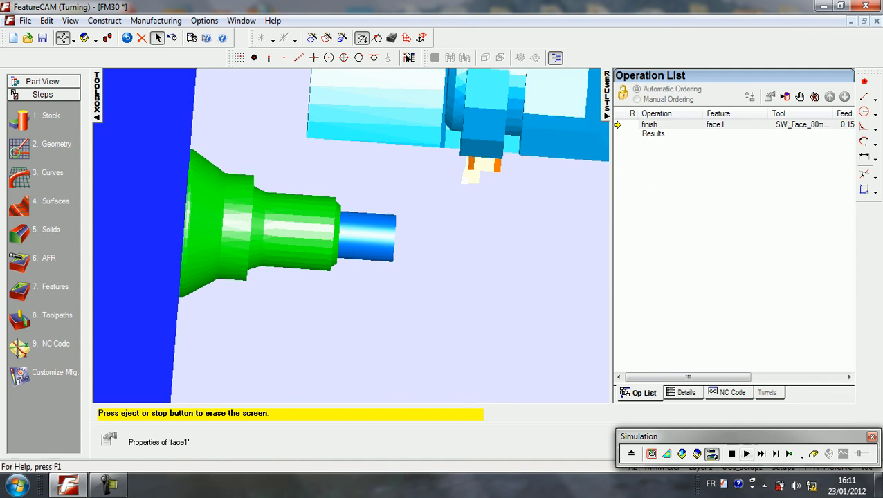
pyautogui.click(408, 58)
pyautogui.press('Return')
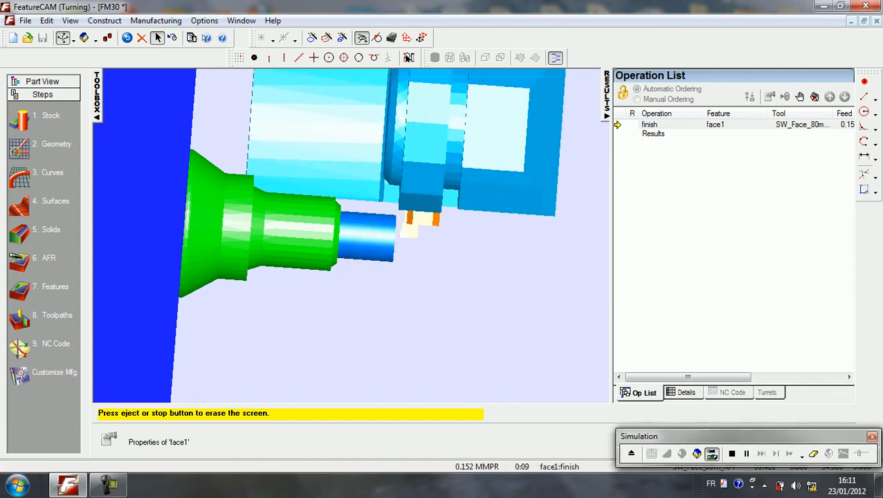
pyautogui.click(409, 58)
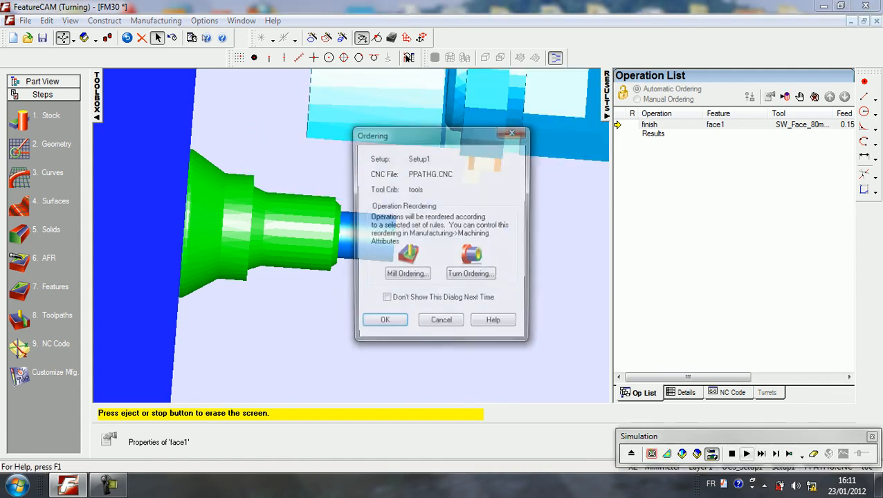
pyautogui.press('Return')
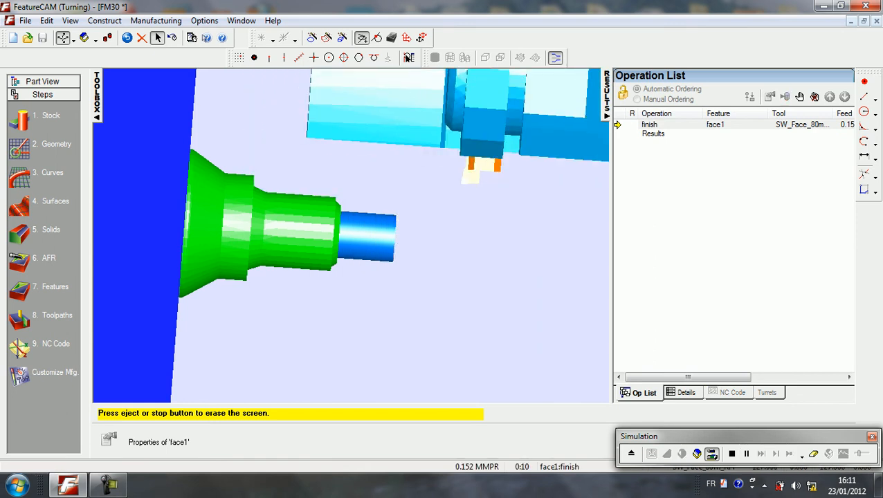
pyautogui.scroll(-5, 351, 235)
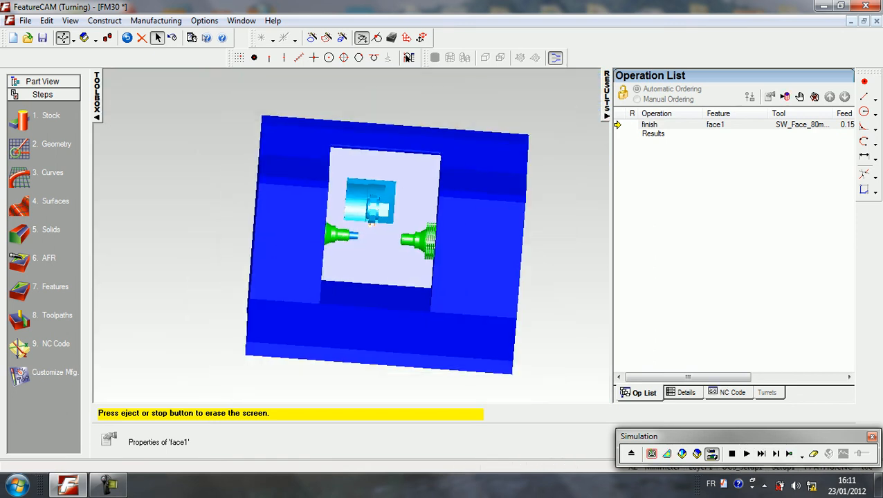
pyautogui.click(732, 454)
# Create a plain hole feature from dimensions with a 30 mm diameter and 100 mm depth, located at Z 0.0
pyautogui.scroll(5, 352, 237)
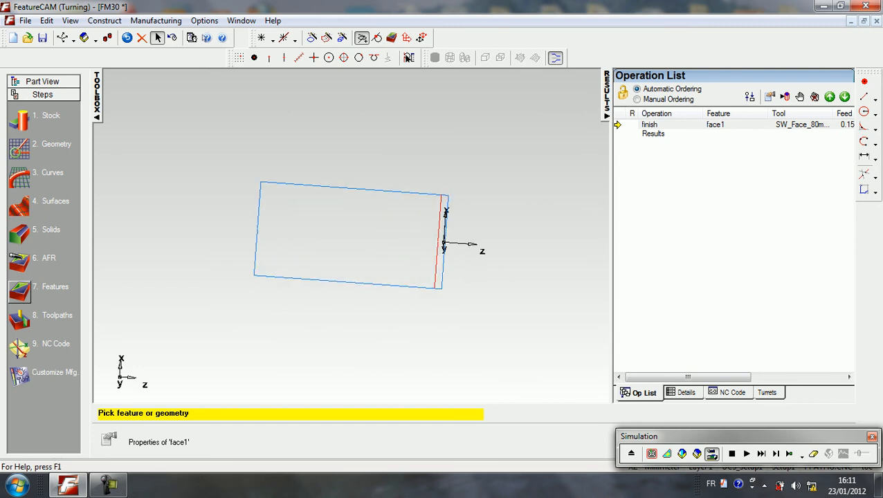
pyautogui.click(19, 286)
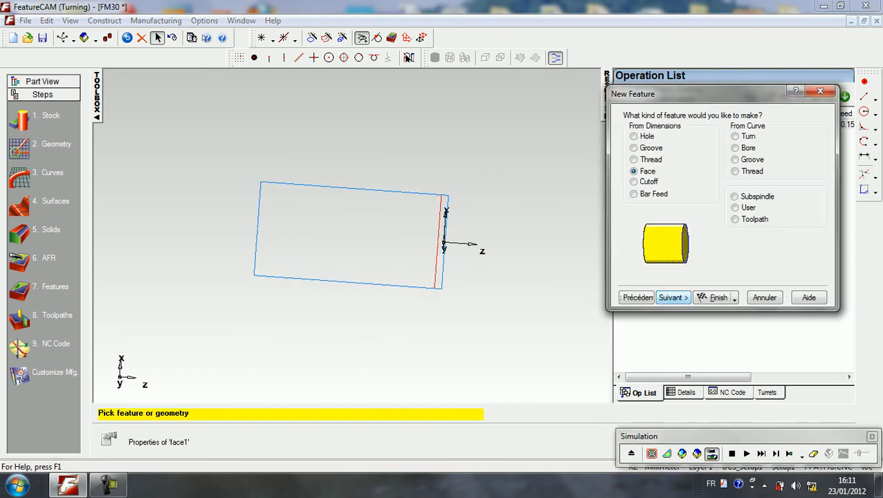
pyautogui.click(634, 136)
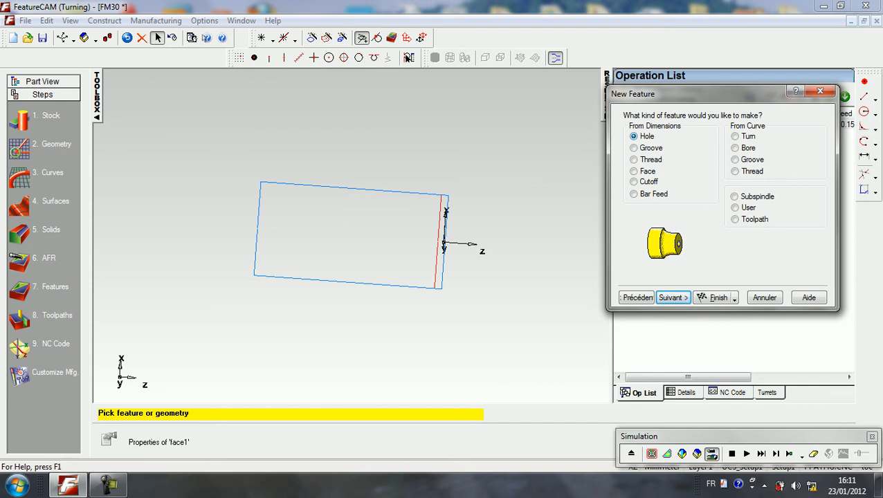
pyautogui.click(671, 297)
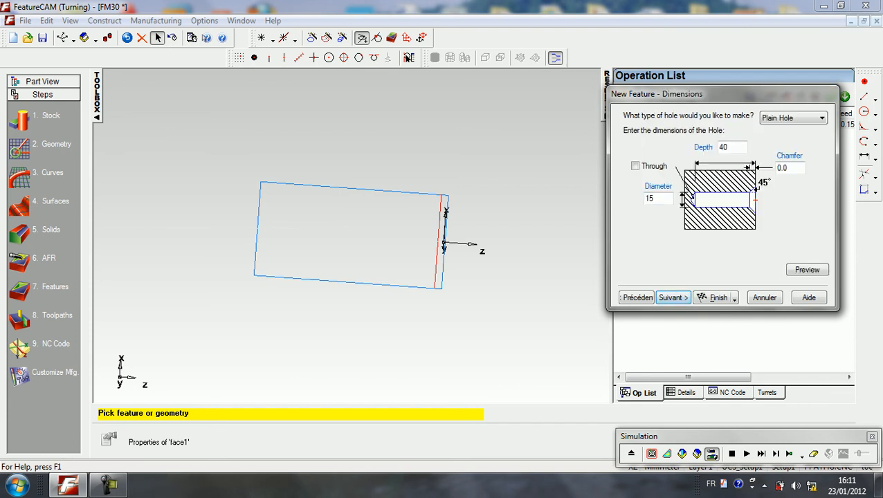
pyautogui.doubleClick(650, 199)
pyautogui.write('30')
pyautogui.doubleClick(723, 147)
pyautogui.write('100')
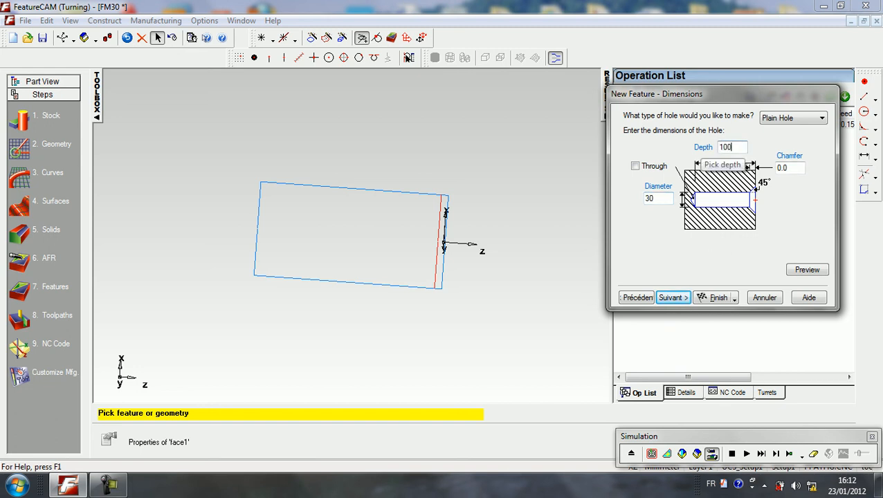
pyautogui.press('Return')
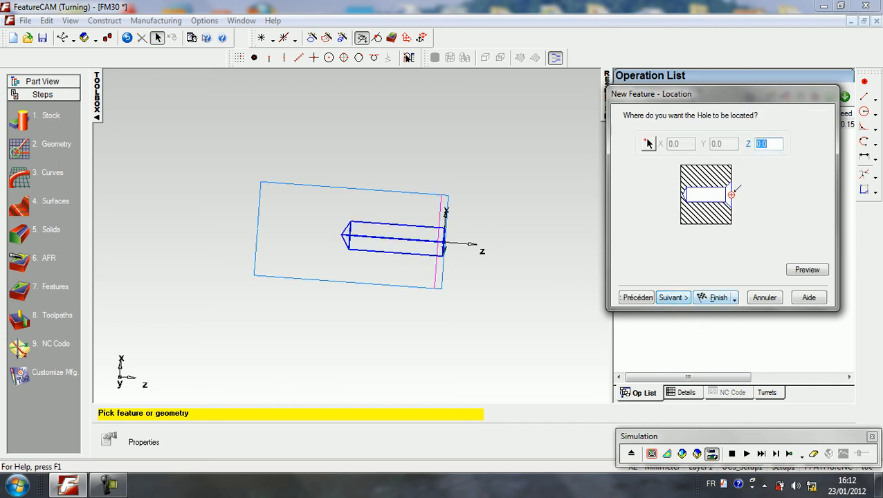
pyautogui.click(716, 298)
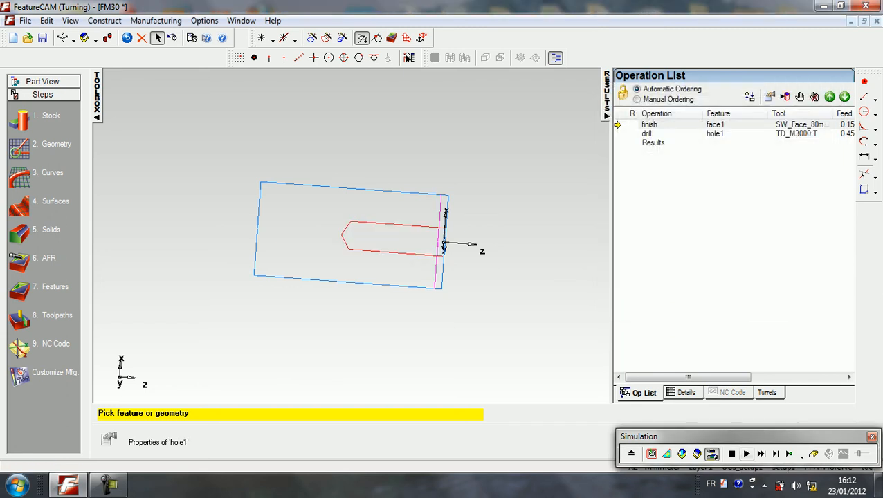
# Run the machine simulation of the facing and drilling operations twice, accepting the proposed operation ordering
pyautogui.click(747, 454)
pyautogui.click(382, 324)
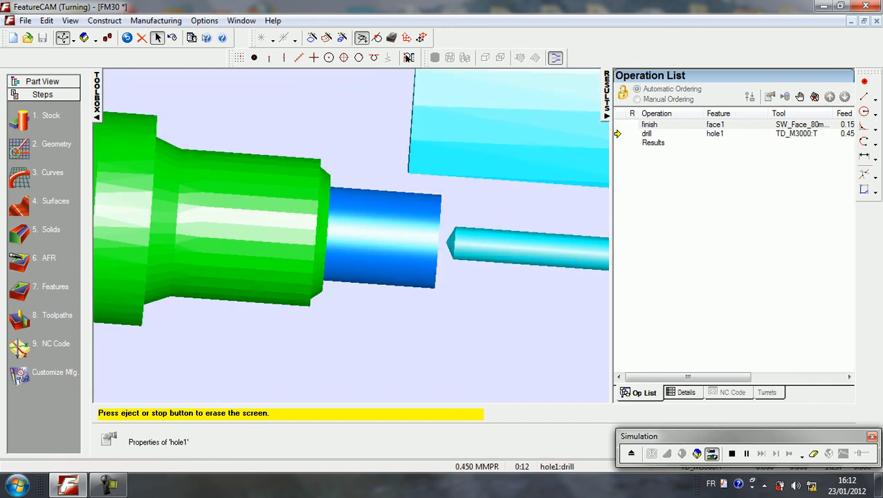
pyautogui.scroll(1, 351, 235)
pyautogui.scroll(-2, 350, 235)
pyautogui.scroll(-4, 351, 235)
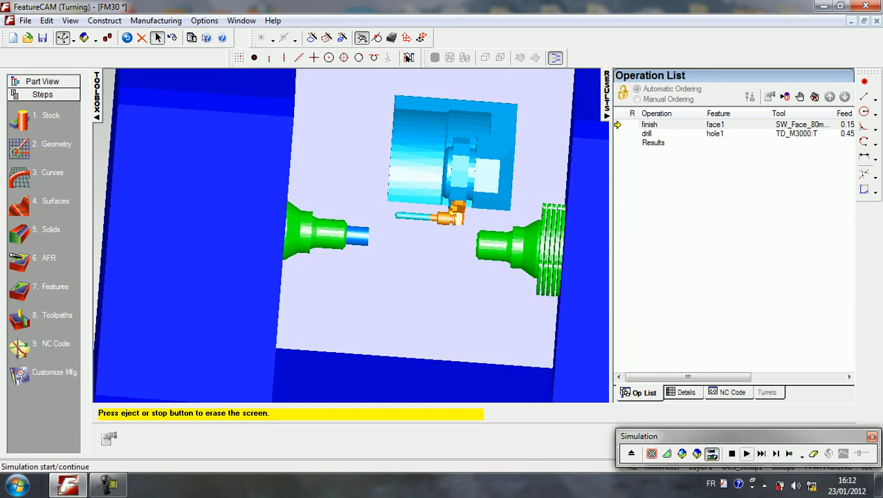
pyautogui.click(746, 454)
pyautogui.press('Return')
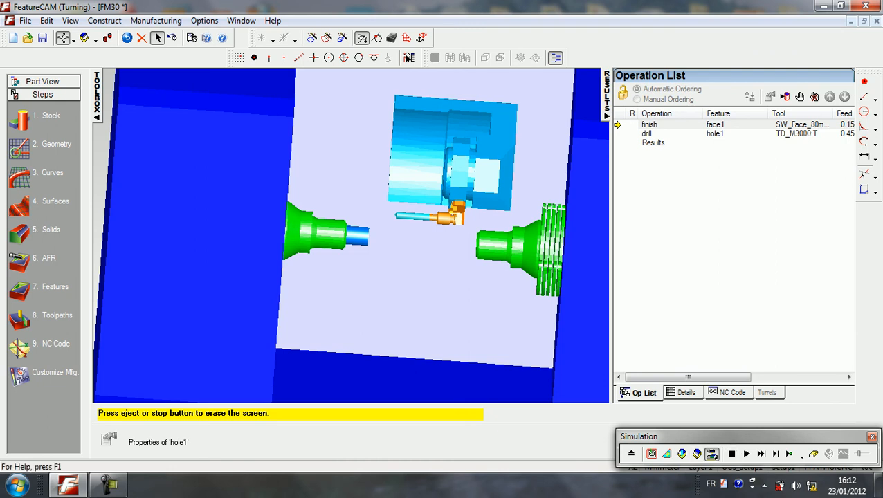
# Simulate the facing and drilling operations as 3D material removal with the proposed ordering, and stop the simulation
pyautogui.click(681, 454)
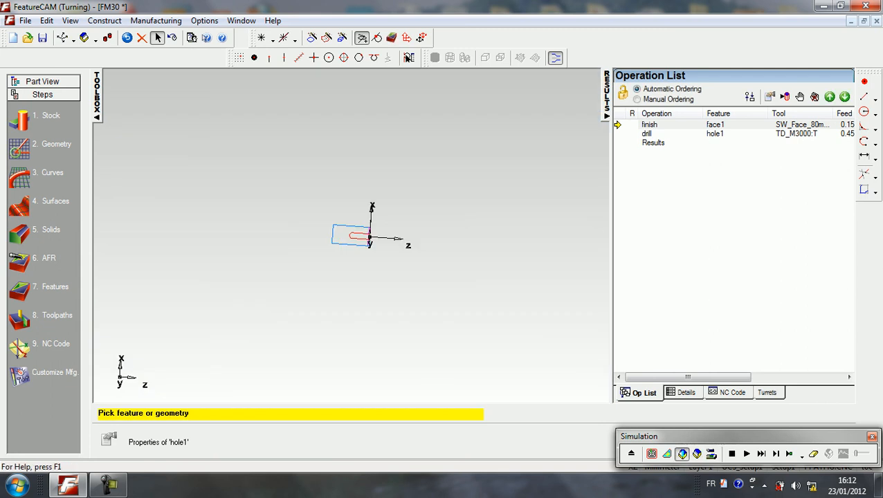
pyautogui.scroll(3, 351, 235)
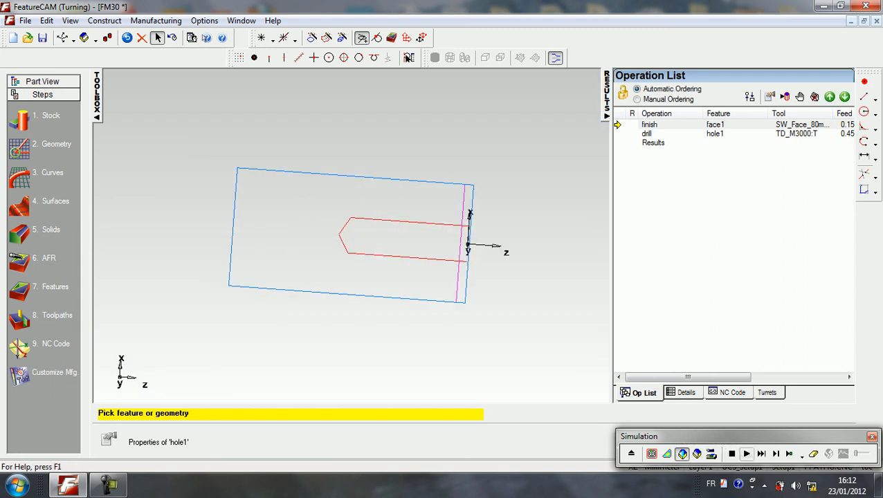
pyautogui.click(746, 454)
pyautogui.click(367, 323)
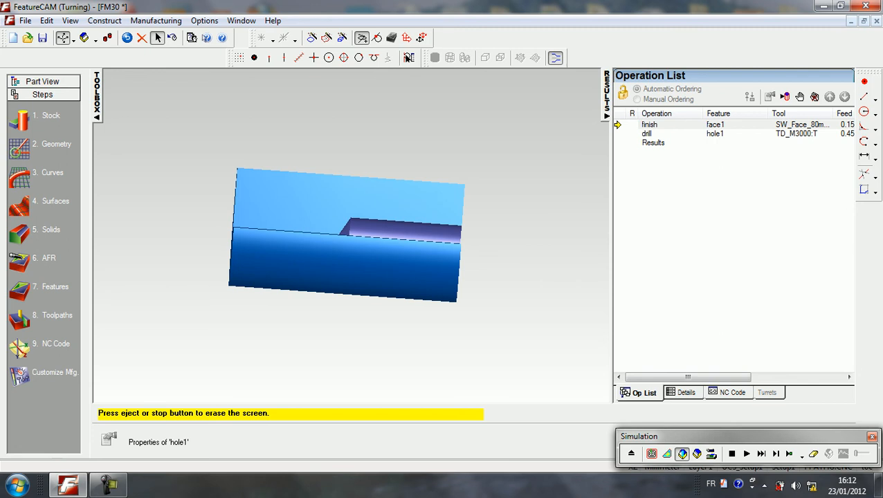
pyautogui.click(732, 454)
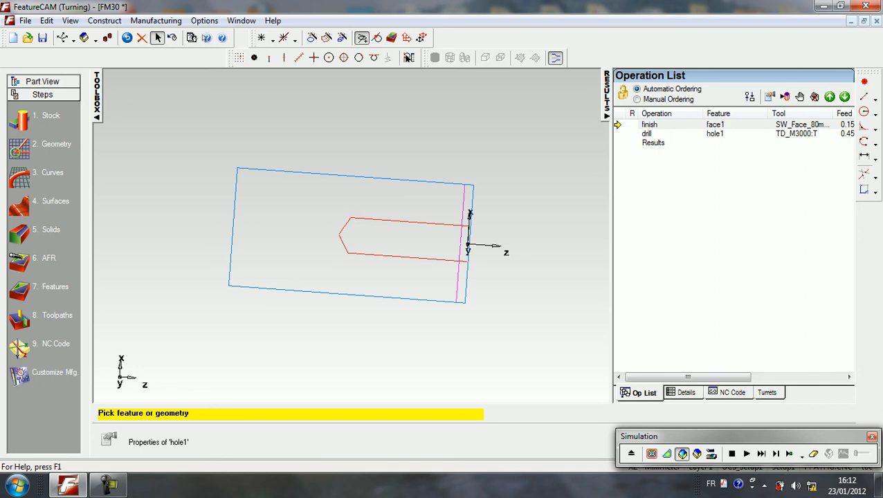
# Set the existing face feature's Z location to -10 and apply the change
pyautogui.doubleClick(458, 272)
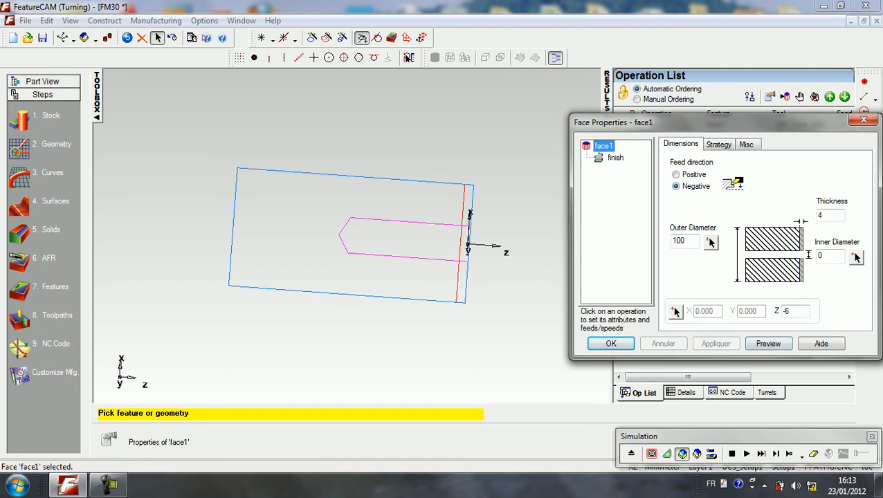
pyautogui.doubleClick(792, 310)
pyautogui.press('BackSpace')
pyautogui.write('-')
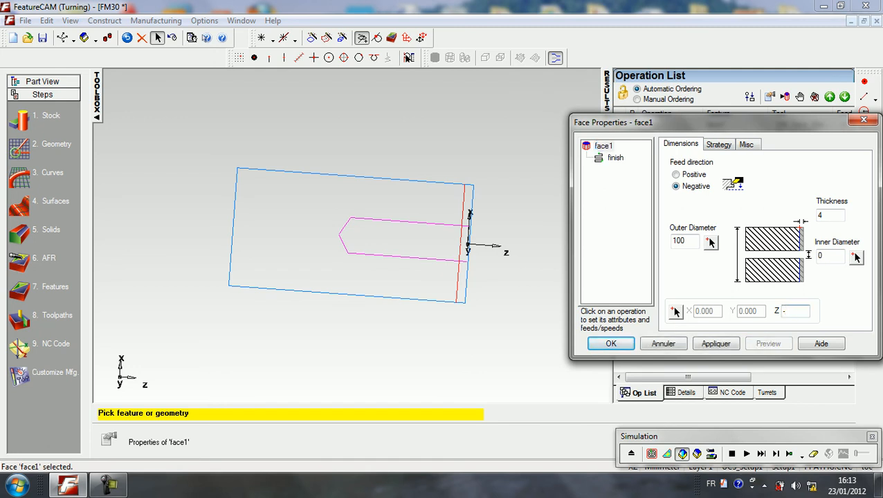
pyautogui.write('10')
pyautogui.press('Return')
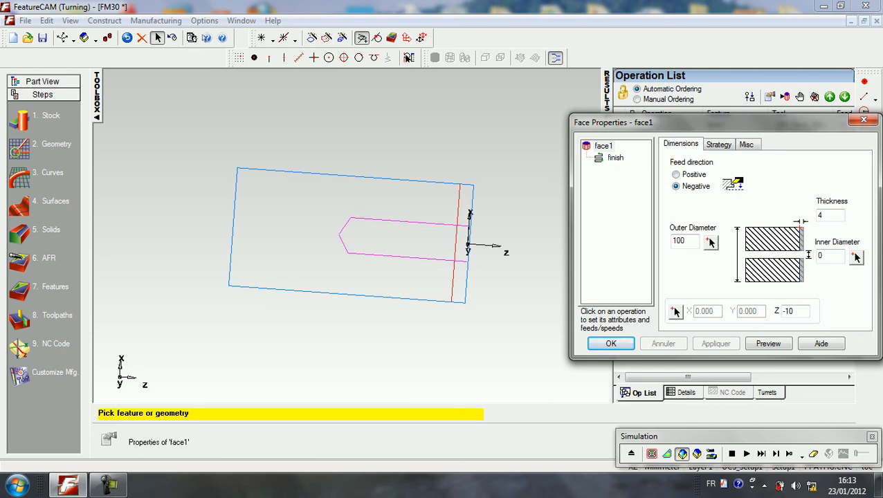
pyautogui.click(611, 343)
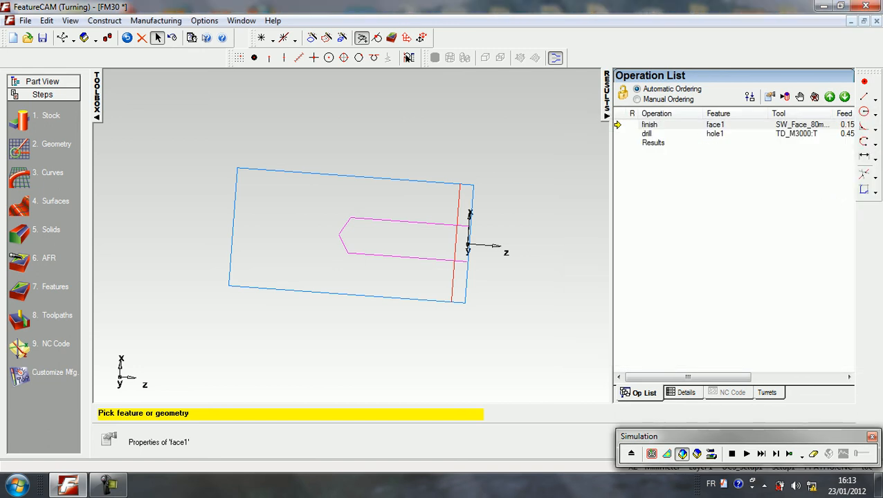
# Rerun the 3D simulation of the modified face and the hole with the proposed ordering, and stop it
pyautogui.click(408, 58)
pyautogui.press('Return')
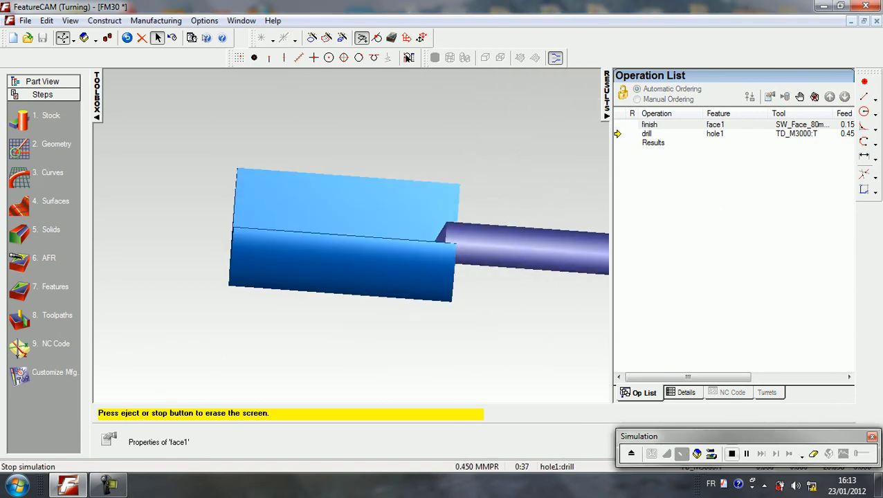
pyautogui.click(408, 58)
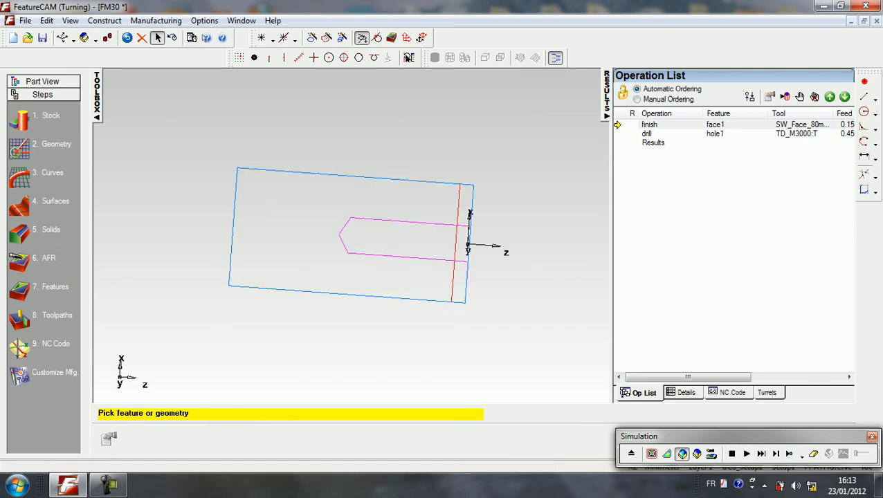
# Set the face feature's feed direction to Positive and apply the change
pyautogui.doubleClick(649, 124)
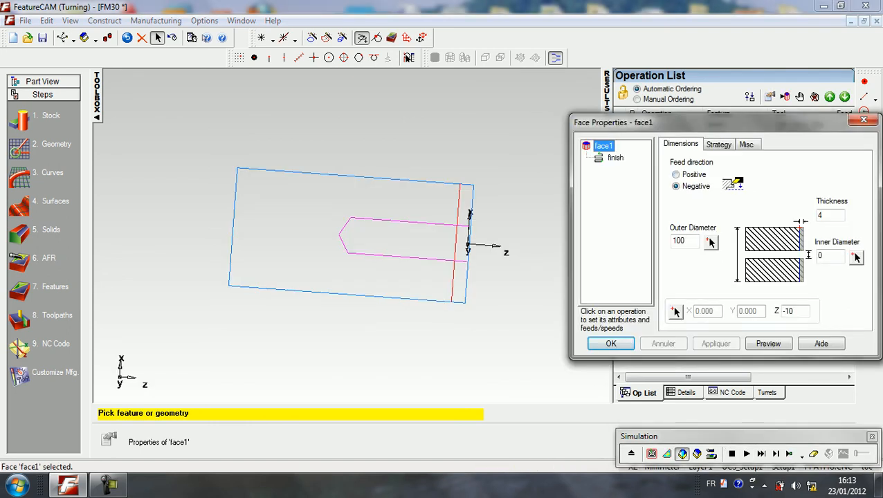
pyautogui.click(676, 175)
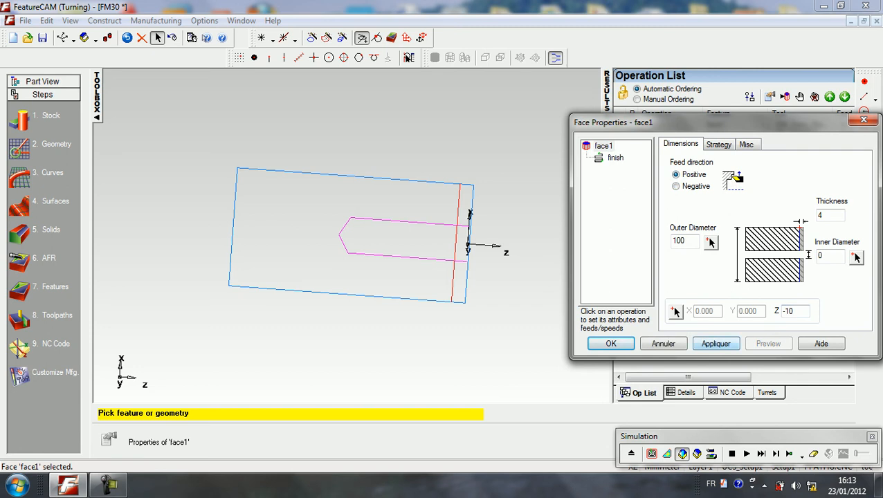
pyautogui.click(715, 344)
pyautogui.click(611, 344)
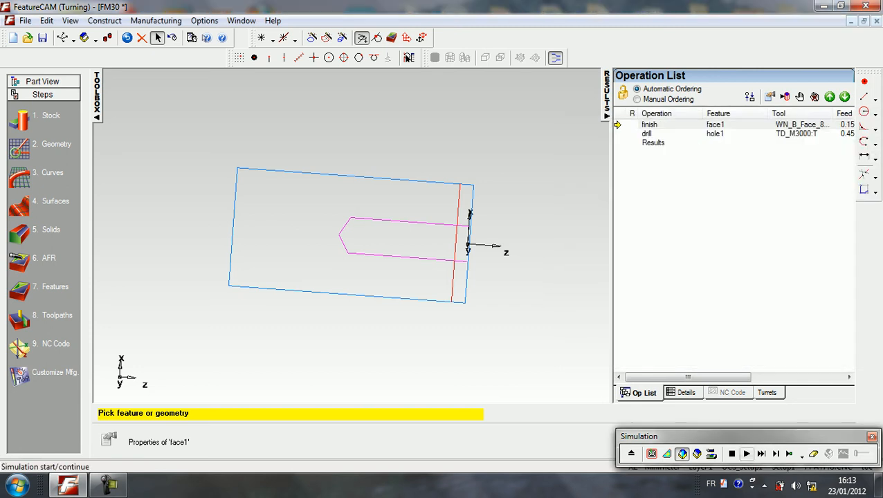
# Run the 3D simulation of the face and hole operations with the proposed ordering, viewing the part isometrically
pyautogui.click(407, 59)
pyautogui.press('Return')
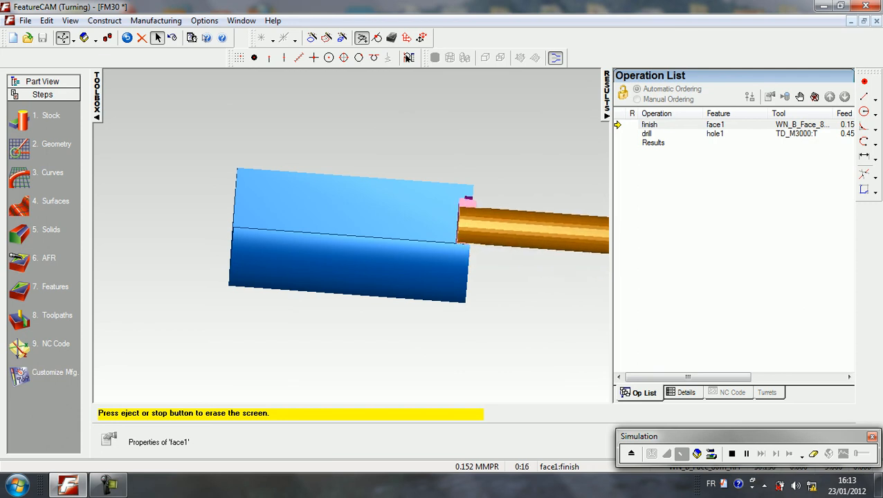
pyautogui.click(96, 39)
pyautogui.click(114, 49)
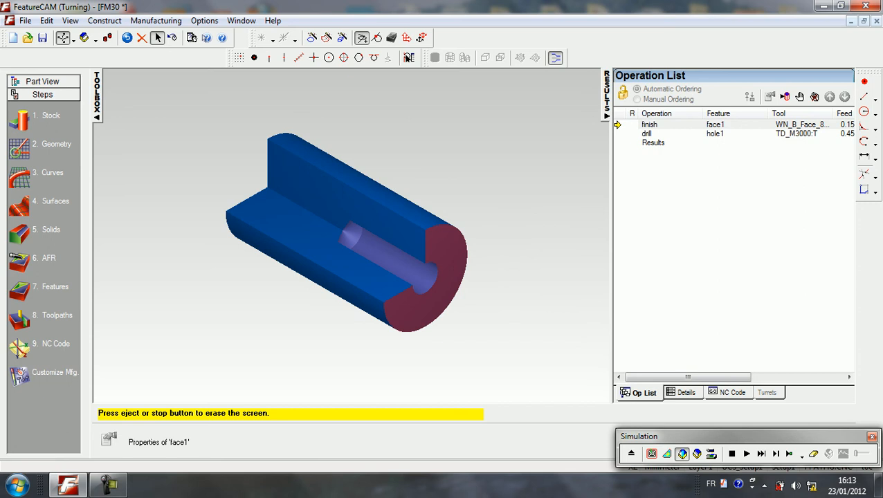
# Exclude the hole feature from machining and simulate only the facing operation with the proposed ordering
pyautogui.click(43, 82)
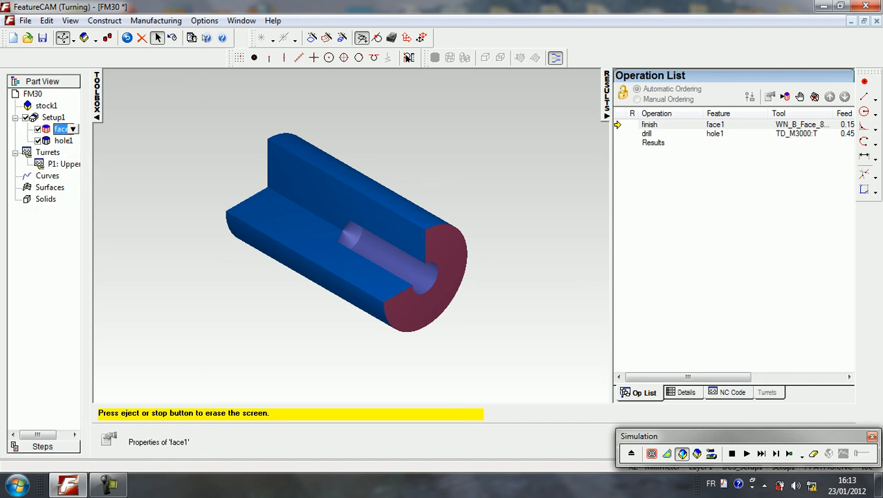
pyautogui.click(37, 141)
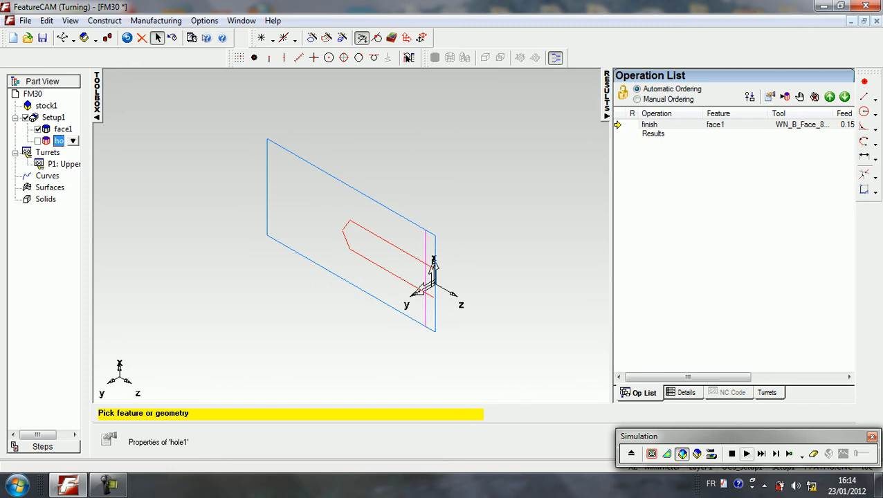
pyautogui.click(746, 453)
pyautogui.click(368, 323)
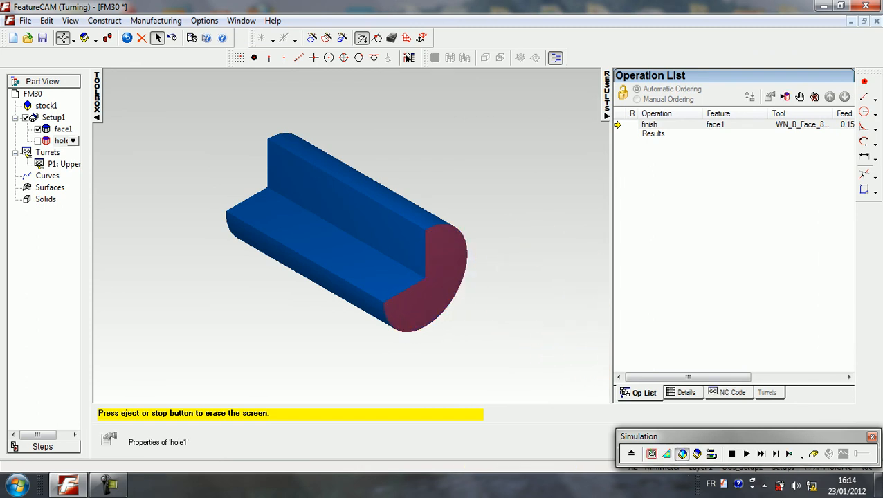
# Include the hole again, exclude the face feature, and simulate only the drilling operation through to stopping it
pyautogui.click(38, 141)
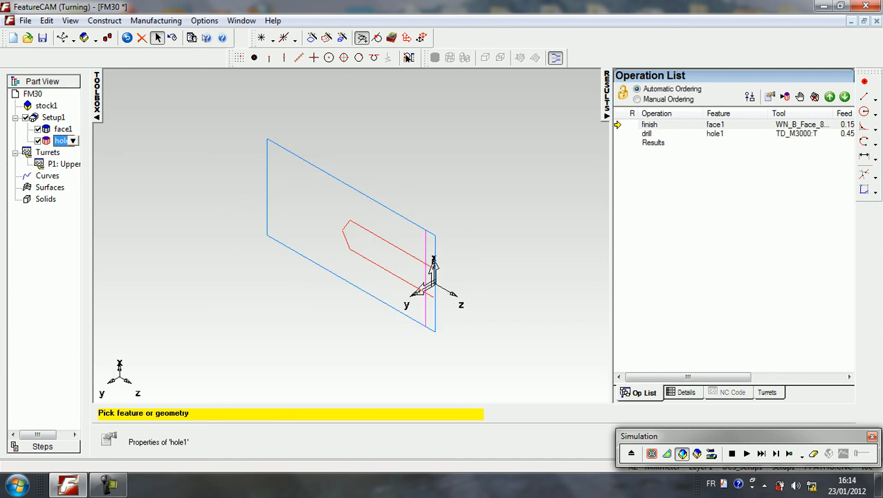
pyautogui.click(38, 129)
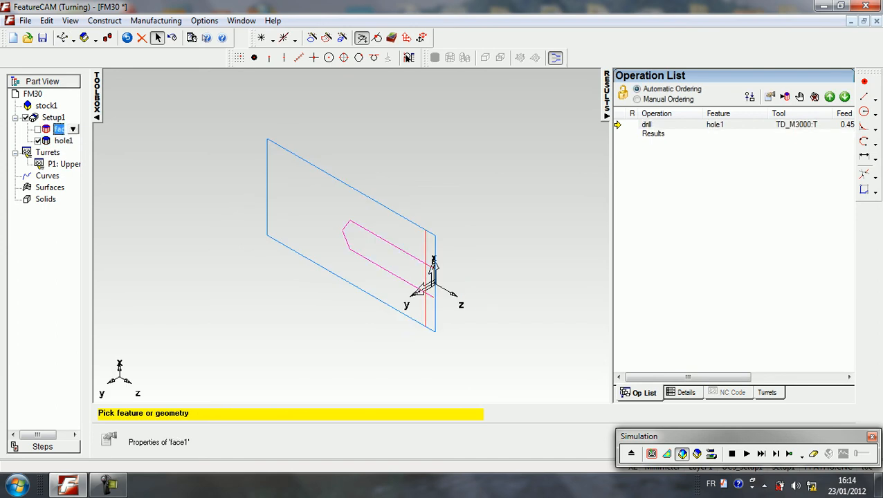
pyautogui.click(746, 453)
pyautogui.click(367, 321)
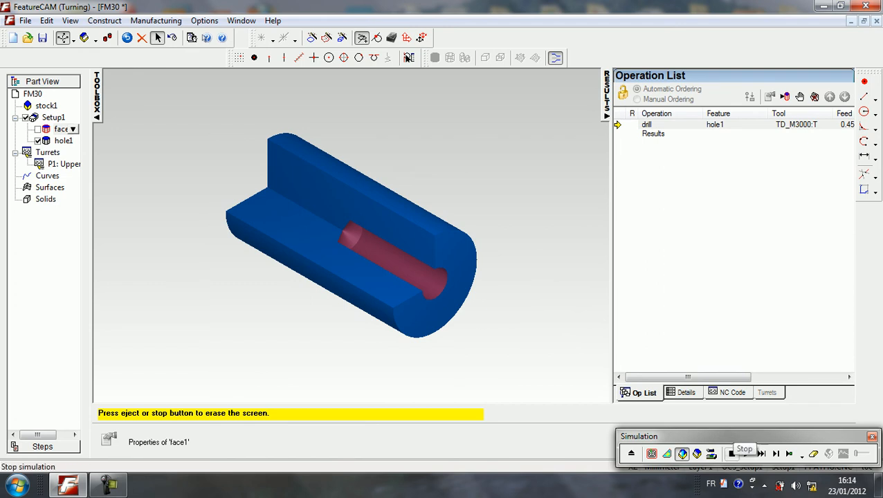
pyautogui.click(732, 453)
# Set the face feature's feed direction back to Negative and apply the change
pyautogui.doubleClick(434, 263)
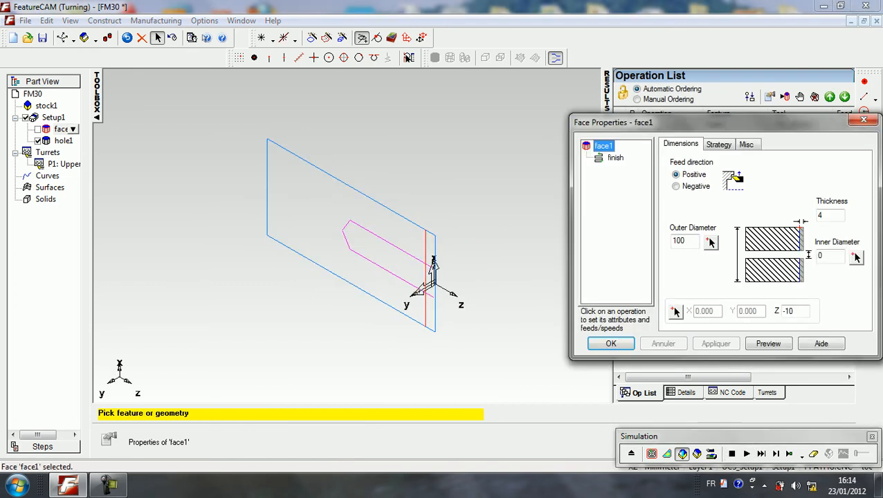
pyautogui.click(676, 186)
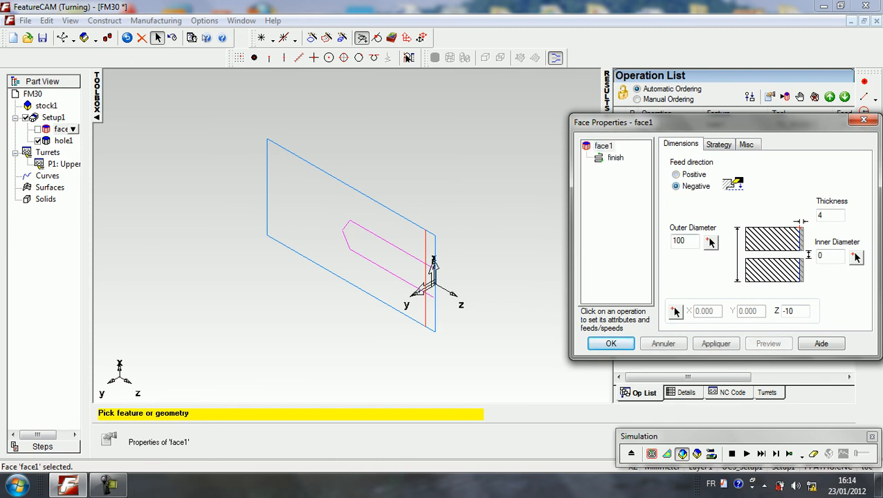
pyautogui.click(716, 344)
pyautogui.press('Return')
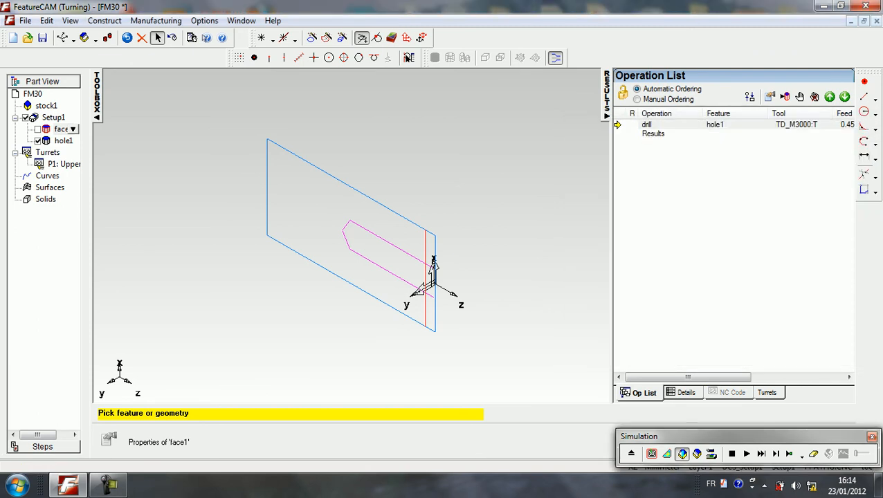
# In the top view, start a thread feature from dimensions, using the standard OD thread designation M200 x 3
pyautogui.click(89, 38)
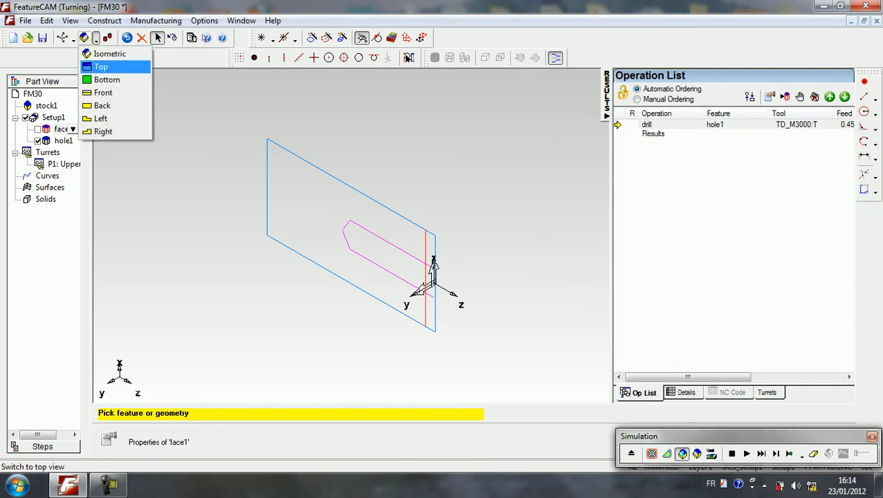
pyautogui.click(100, 66)
pyautogui.click(42, 447)
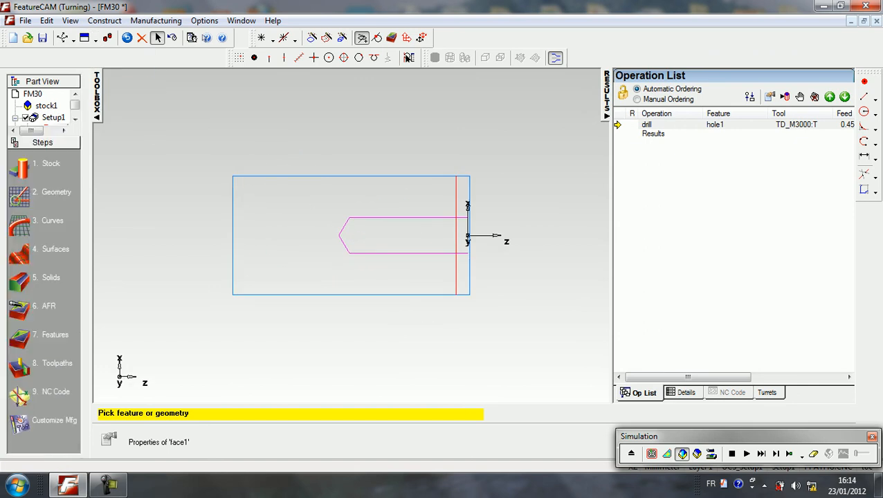
pyautogui.click(20, 289)
pyautogui.press('Return')
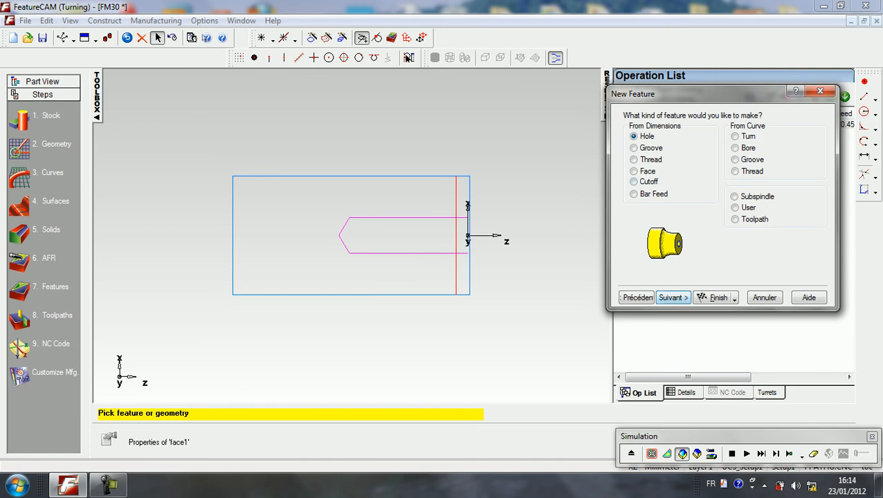
pyautogui.click(634, 160)
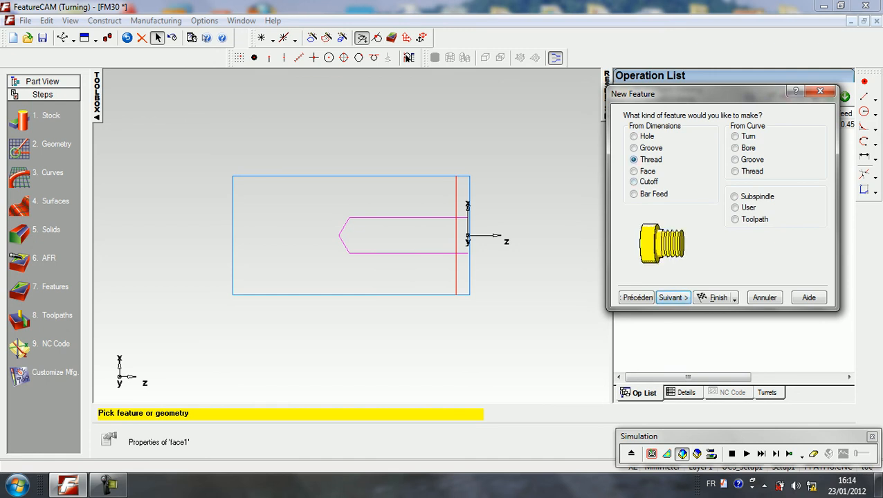
pyautogui.press('Return')
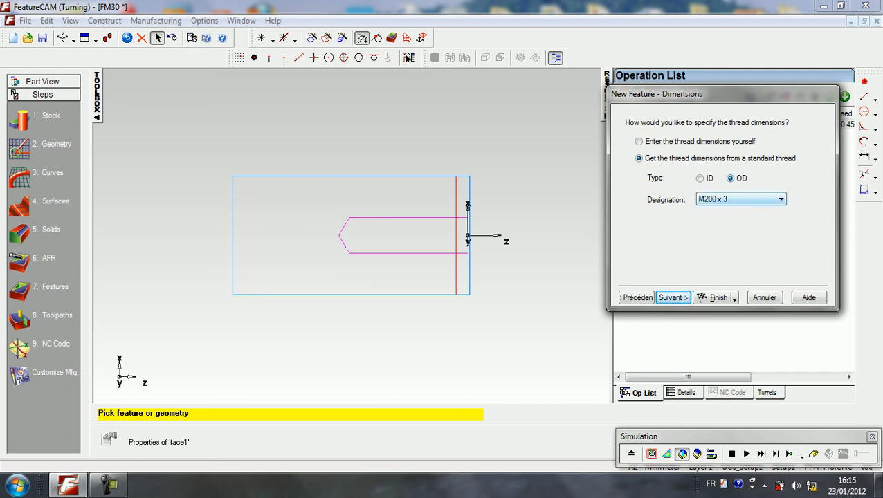
pyautogui.click(671, 298)
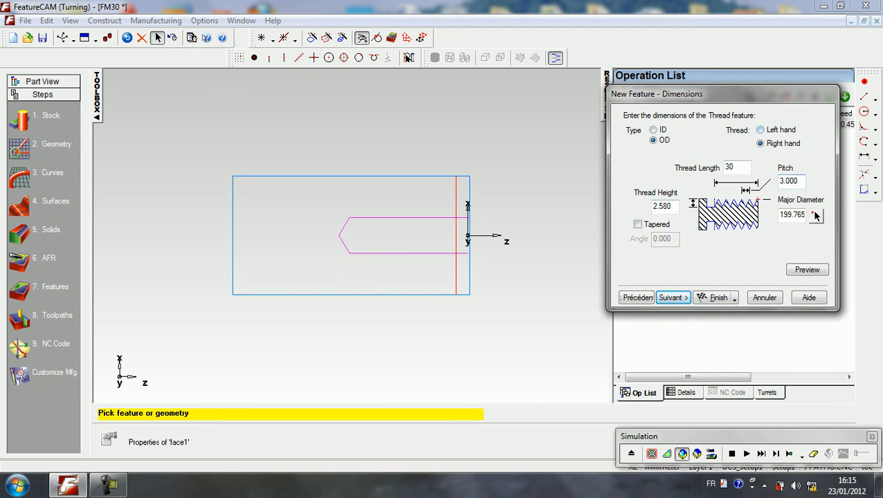
# Set the thread length to 50 and the major diameter to 100, and finish the thread feature
pyautogui.doubleClick(729, 168)
pyautogui.write('50')
pyautogui.click(816, 217)
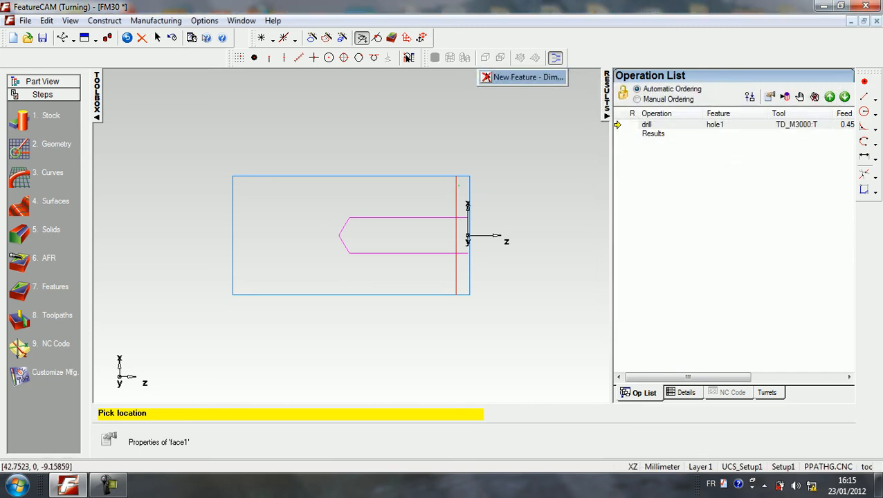
pyautogui.click(446, 176)
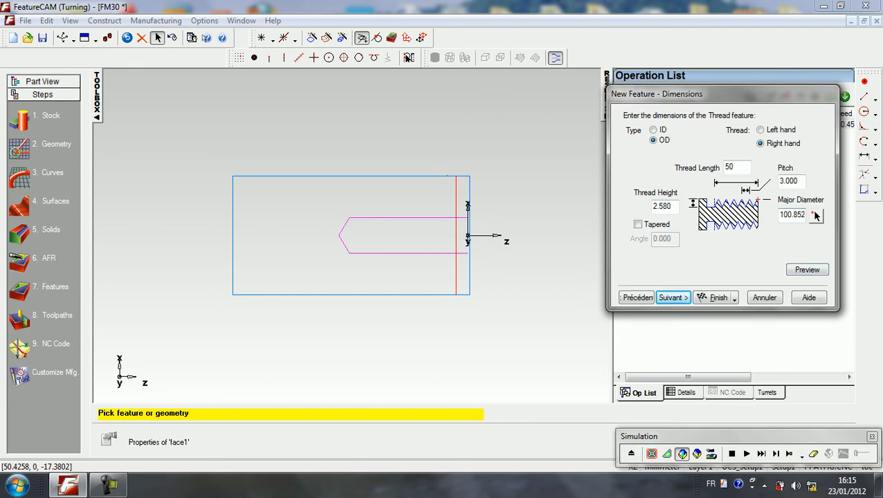
pyautogui.write('100')
pyautogui.click(717, 297)
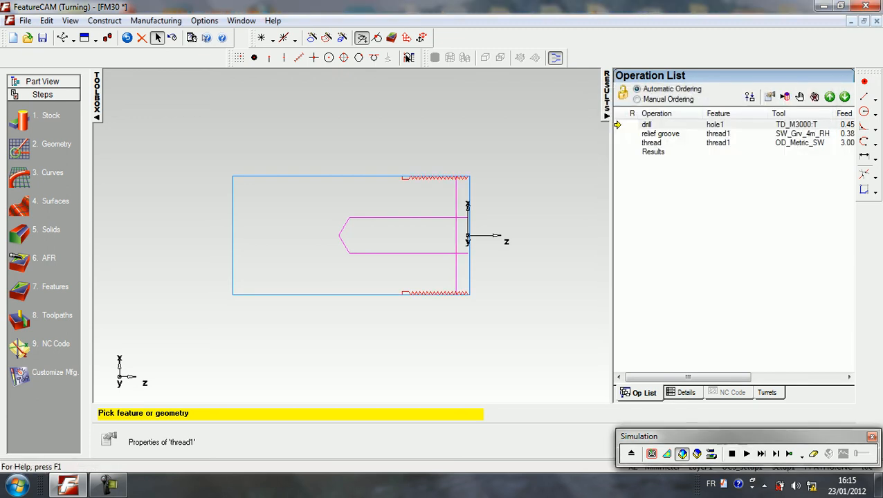
# Exclude the hole feature from machining and simulate only the thread feature's operations with the proposed ordering
pyautogui.click(43, 82)
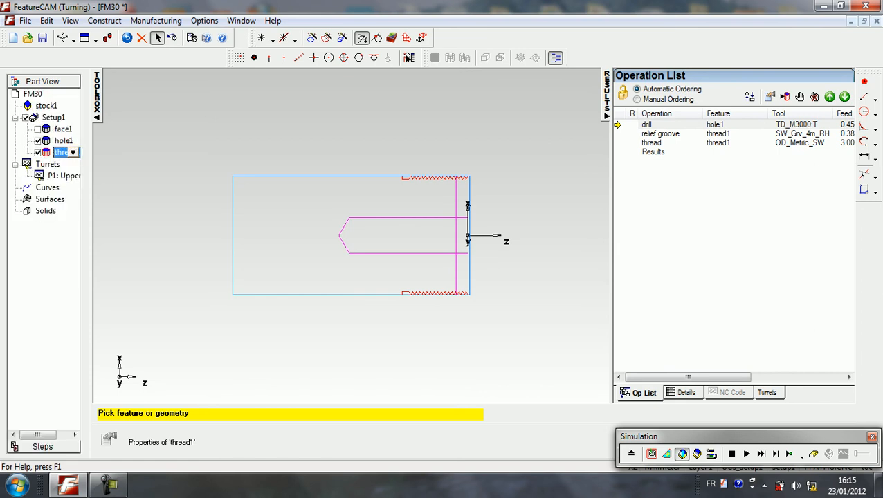
pyautogui.click(38, 141)
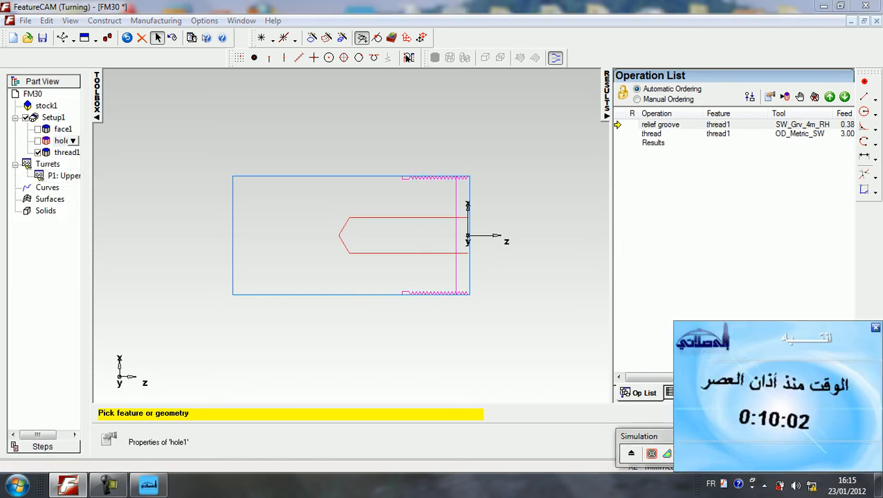
pyautogui.click(745, 453)
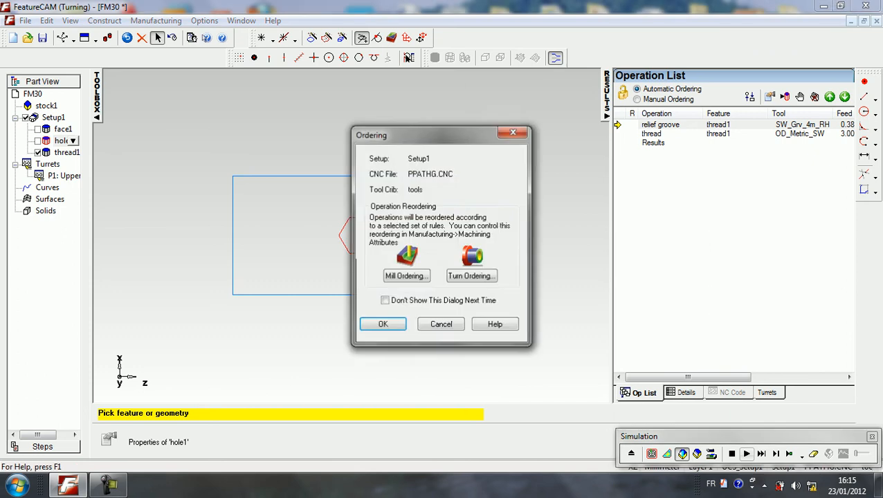
pyautogui.press('Return')
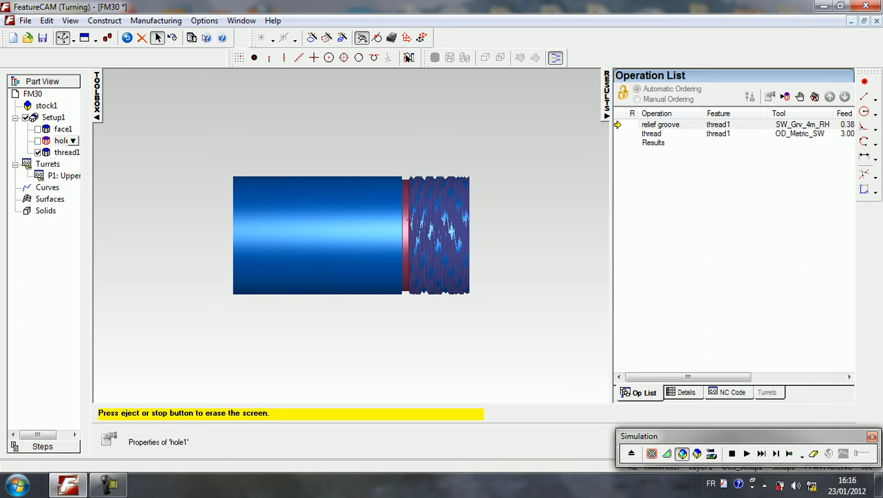
# Examine the simulated thread and its relief groove up close, and the whole part from a distance
pyautogui.scroll(5, 351, 235)
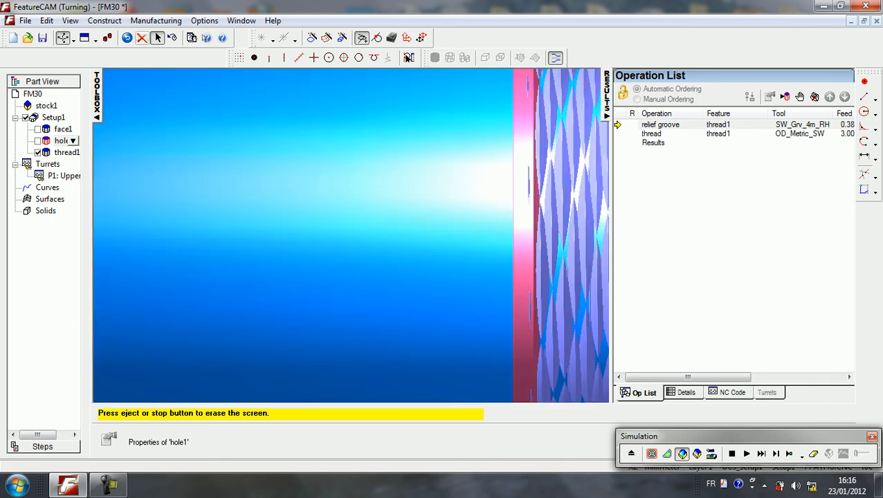
pyautogui.click(74, 40)
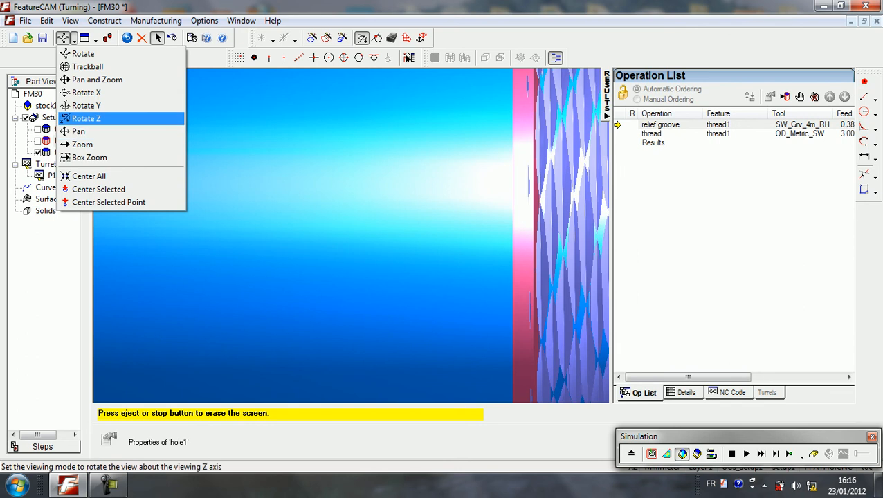
pyautogui.click(64, 131)
pyautogui.moveTo(530, 232); pyautogui.dragTo(126, 218)
pyautogui.scroll(1, 218, 236)
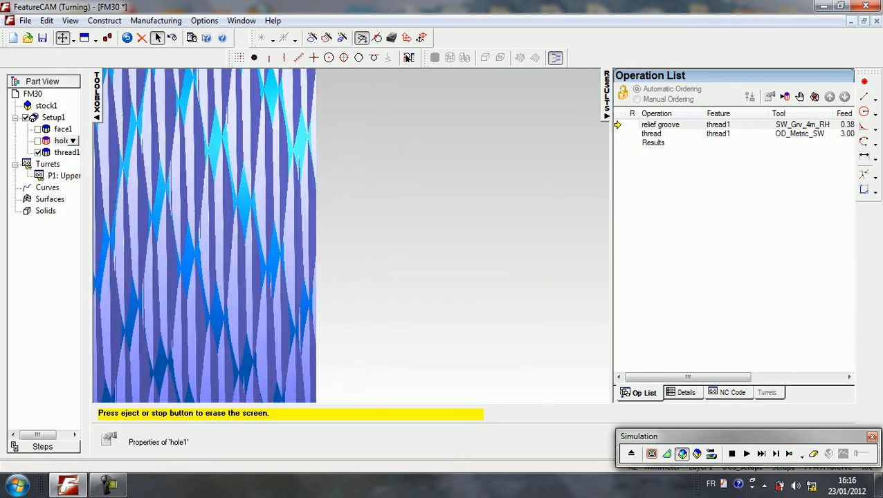
pyautogui.scroll(-10, 218, 235)
pyautogui.scroll(2, 218, 235)
pyautogui.moveTo(217, 235); pyautogui.dragTo(280, 222)
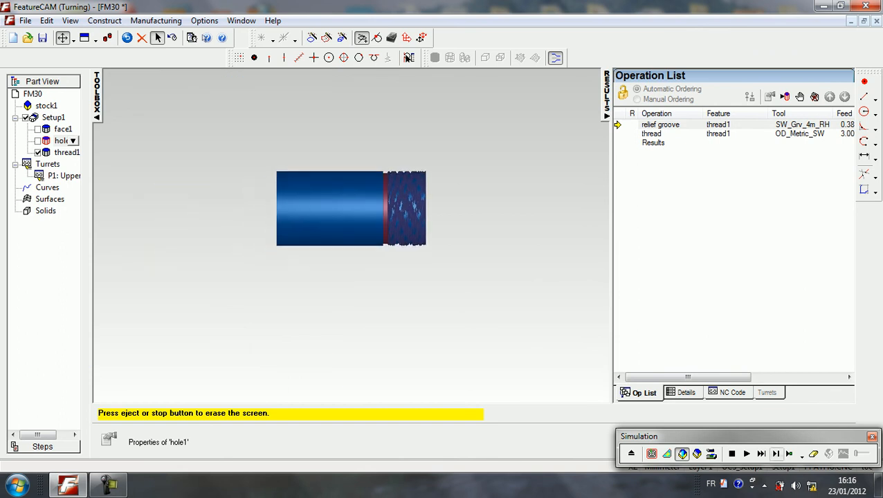
# Restart the thread simulation with the proposed ordering, and exclude the thread feature from machining
pyautogui.click(745, 454)
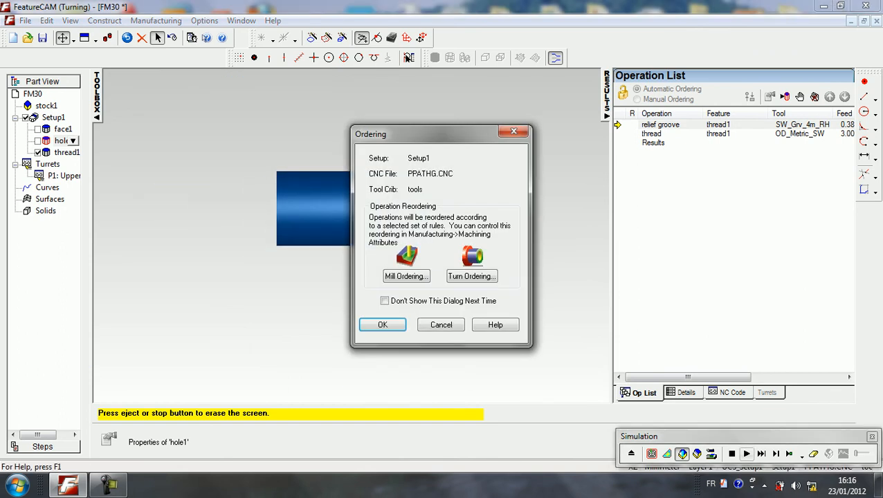
pyautogui.press('Return')
pyautogui.click(38, 152)
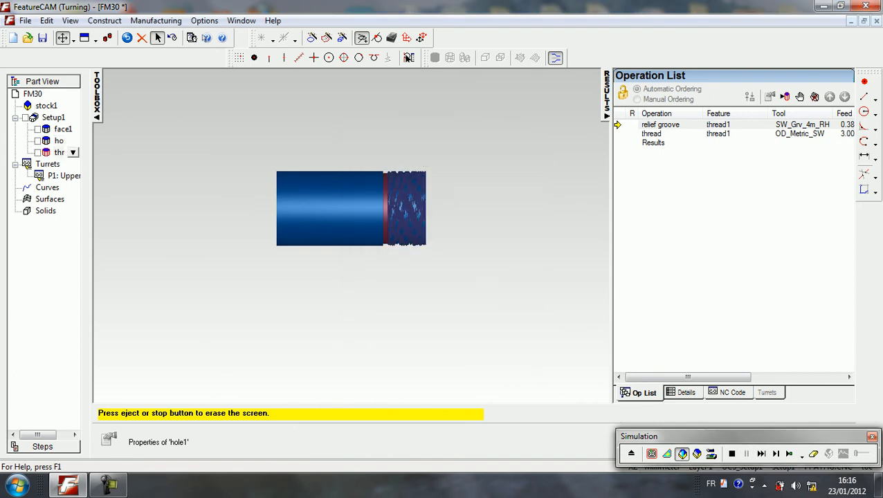
# Start a new Cutoff feature from dimensions with diameter 100, width 4, inner diameter 0 and chamfer 0.0
pyautogui.click(43, 447)
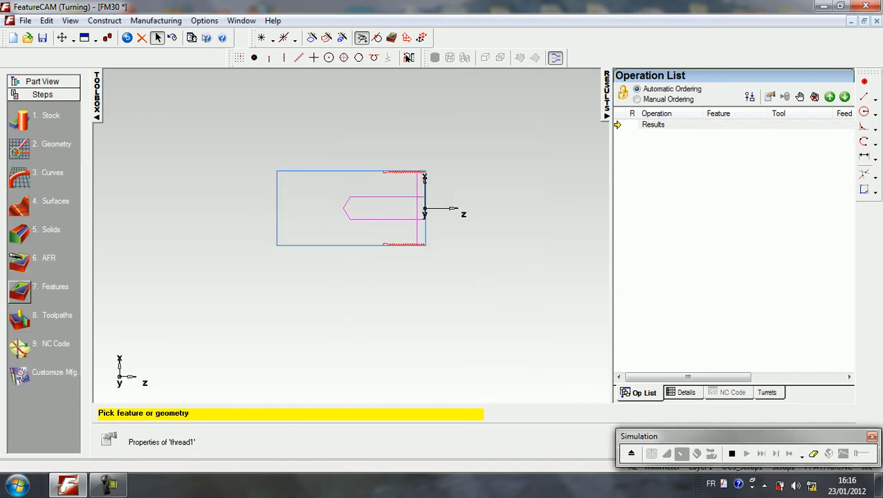
pyautogui.click(19, 287)
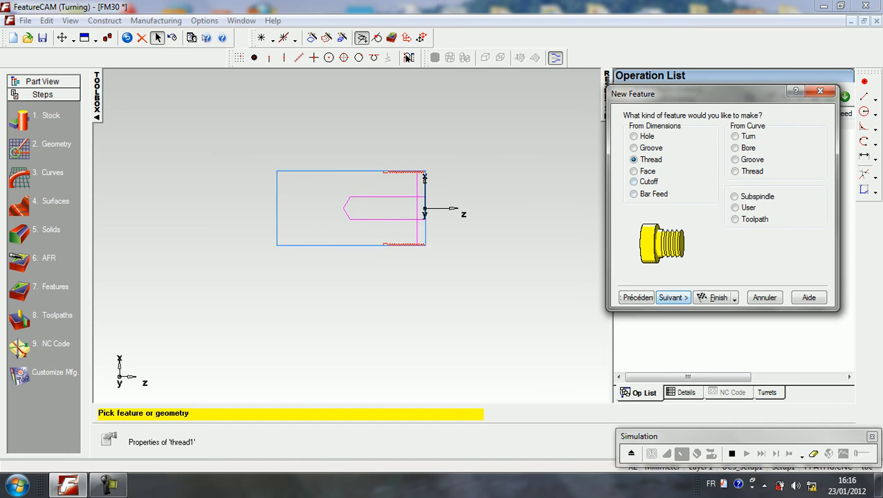
pyautogui.click(634, 136)
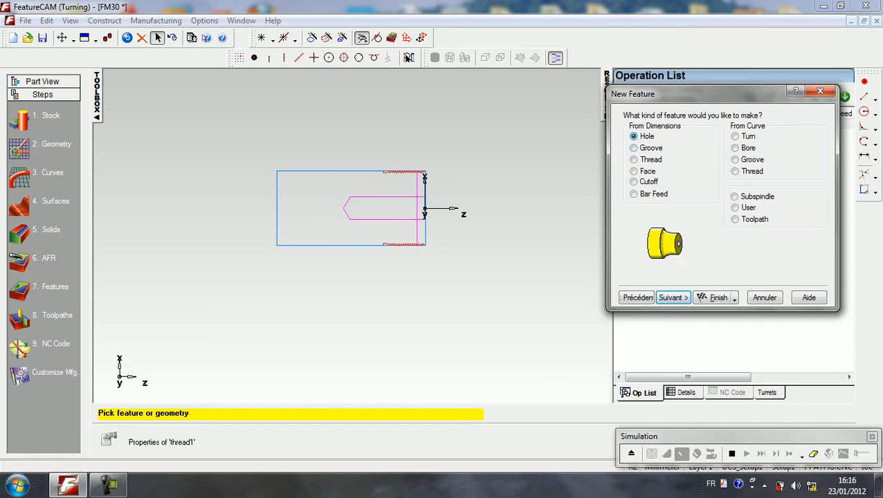
pyautogui.click(633, 148)
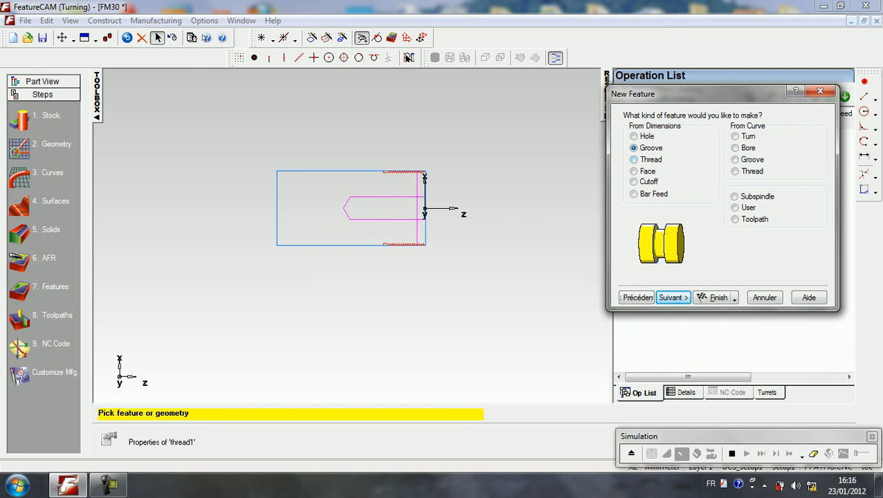
pyautogui.click(634, 160)
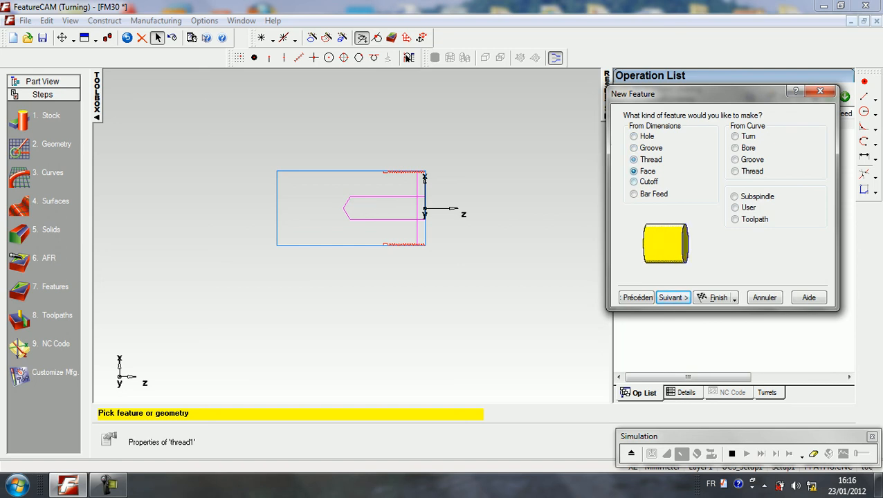
pyautogui.click(633, 181)
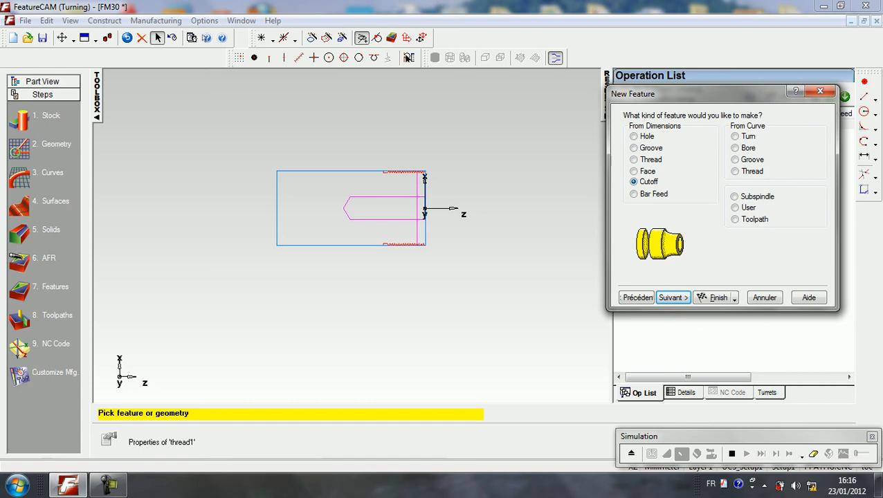
pyautogui.press('Return')
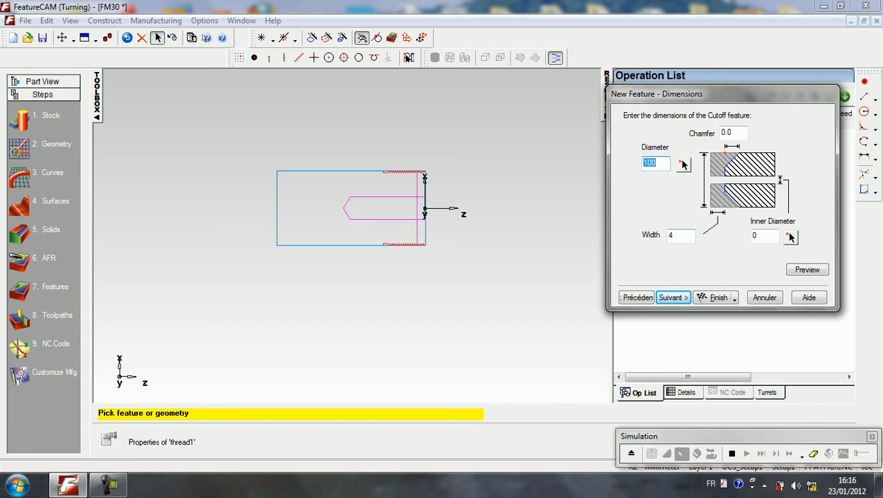
pyautogui.press('Return')
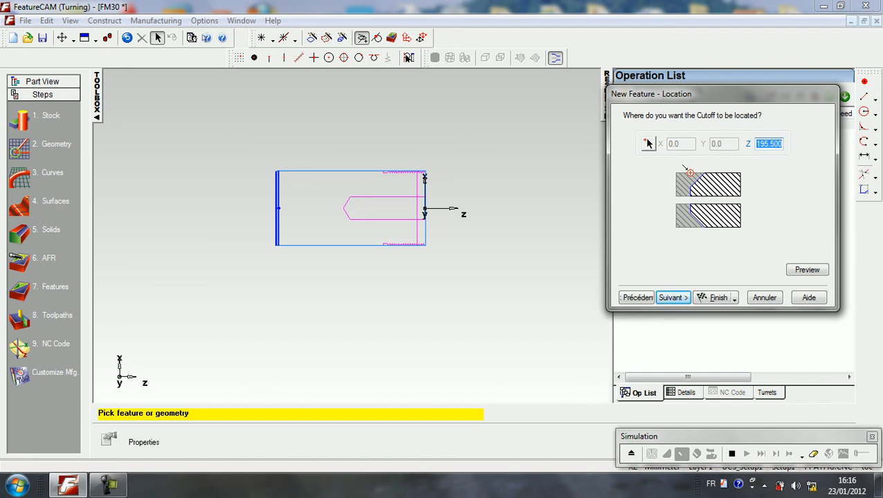
# Locate the cutoff at about Z -134.13 by picking a point on the stock's upper edge, and finish the feature
pyautogui.click(648, 143)
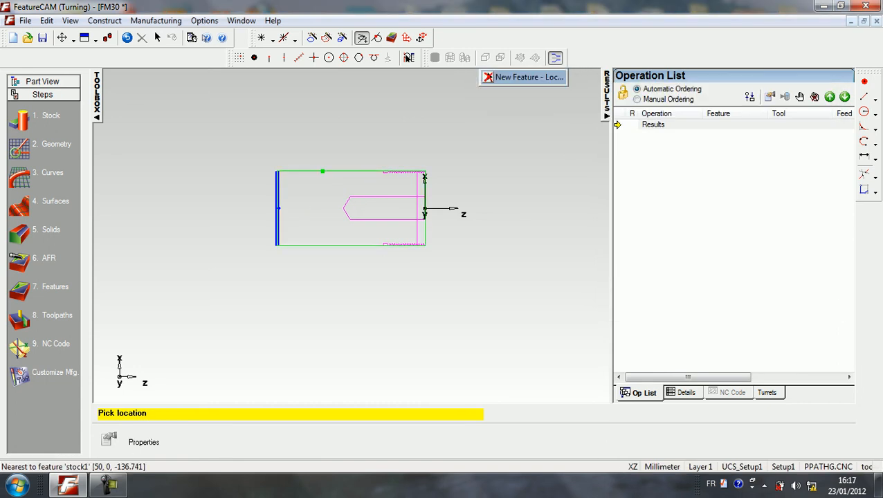
pyautogui.click(324, 171)
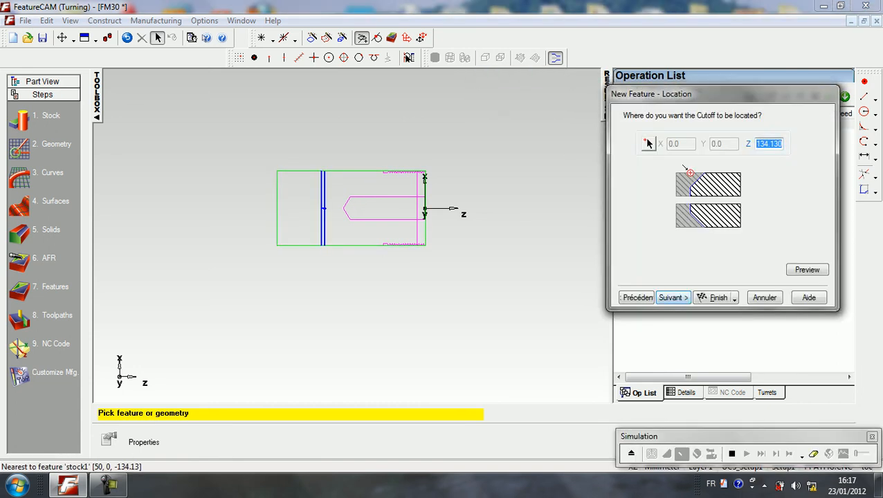
pyautogui.click(672, 298)
pyautogui.click(715, 297)
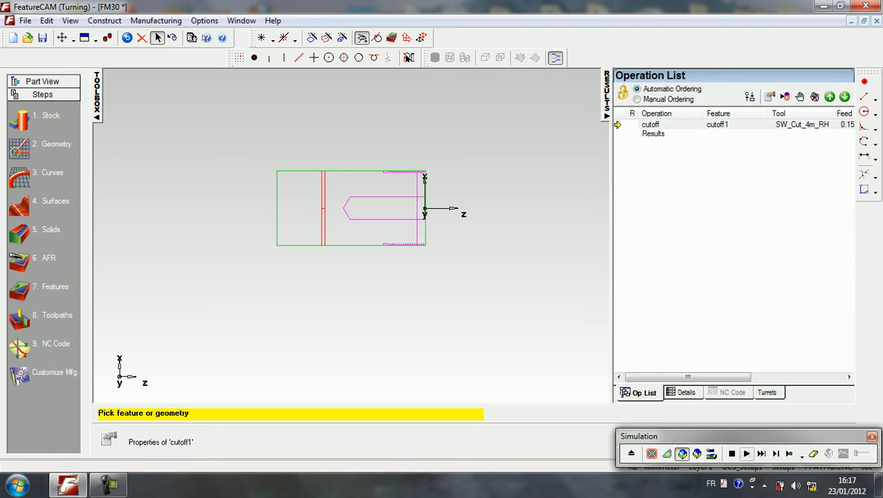
# Simulate the cutoff operation with the proposed ordering and examine the parted stock up close and from a distance
pyautogui.press('Return')
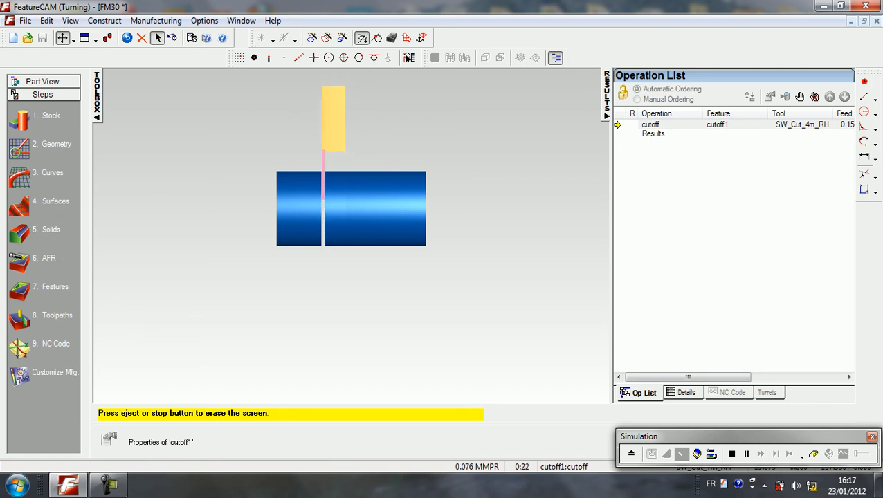
pyautogui.scroll(3, 351, 236)
pyautogui.scroll(-1, 351, 236)
pyautogui.scroll(2, 352, 236)
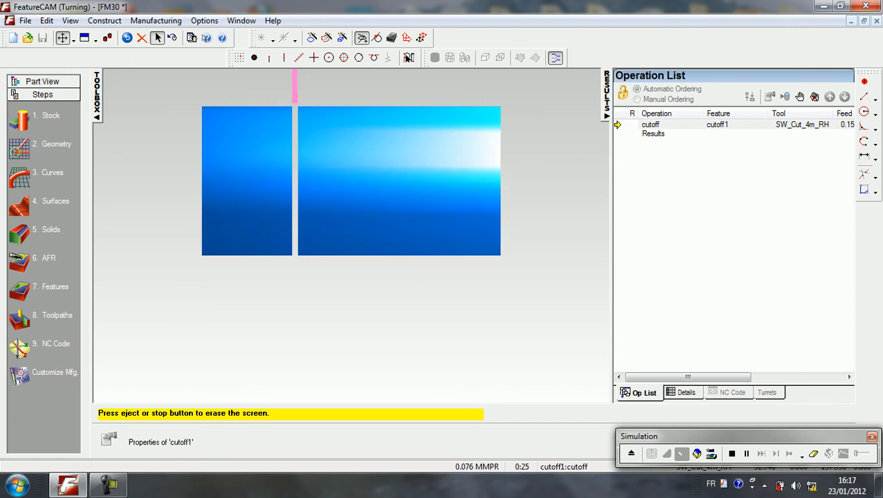
pyautogui.scroll(-5, 352, 236)
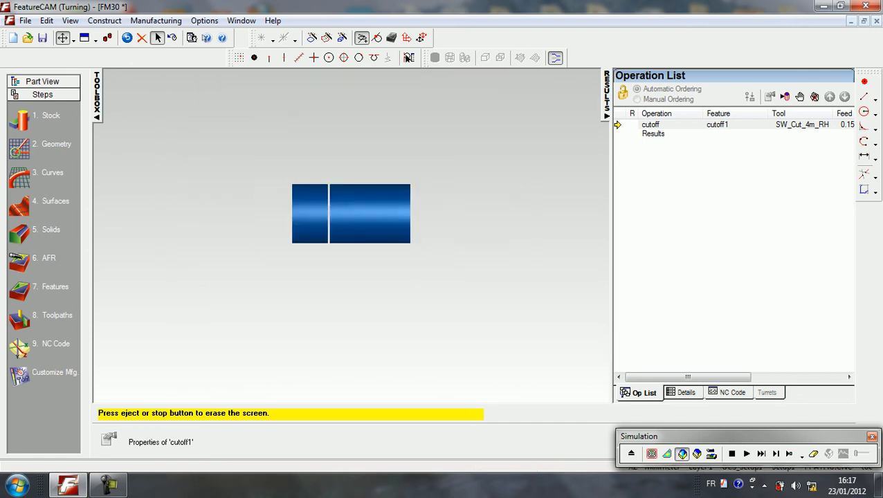
# Include the thread, hole and face features in machining again alongside the cutoff
pyautogui.click(42, 82)
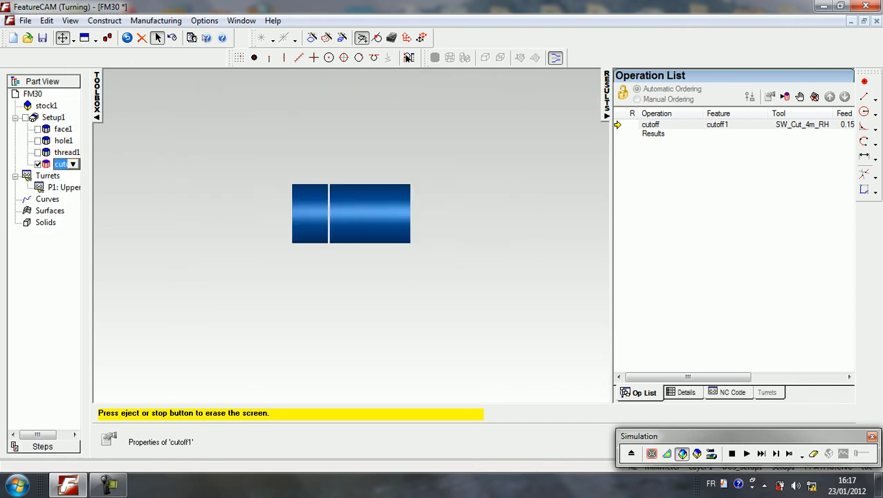
pyautogui.click(37, 153)
pyautogui.click(38, 140)
pyautogui.click(37, 130)
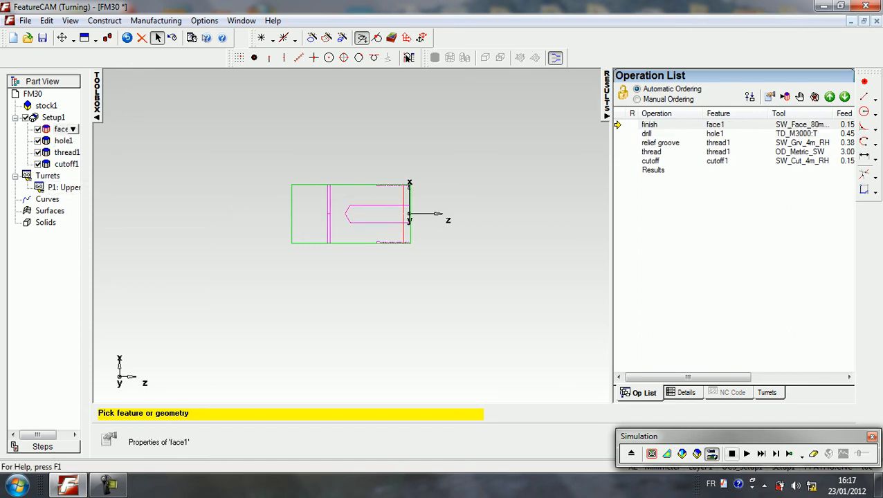
# Run the machine simulation of all the features' operations, and stop it during the cutoff
pyautogui.click(746, 454)
pyautogui.press('Return')
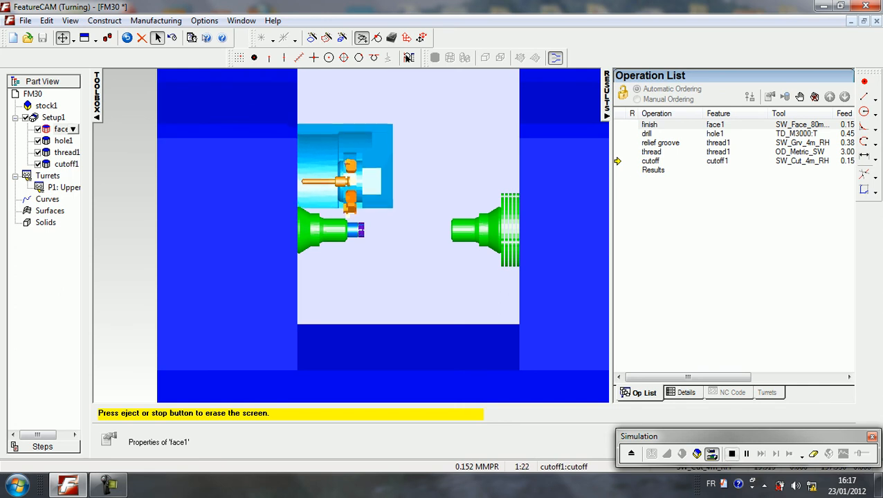
pyautogui.click(731, 453)
pyautogui.scroll(5, 351, 235)
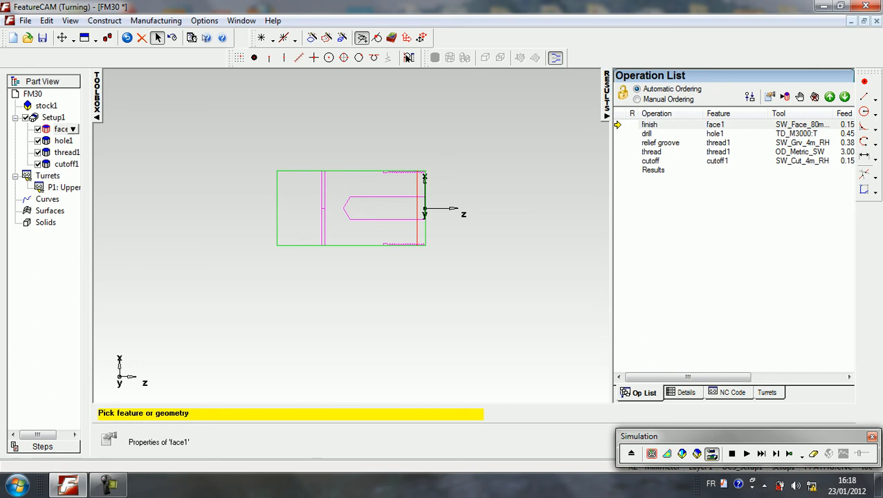
# Switch automatic operation ordering to a template and move Holes to the start of the feature order
pyautogui.click(749, 96)
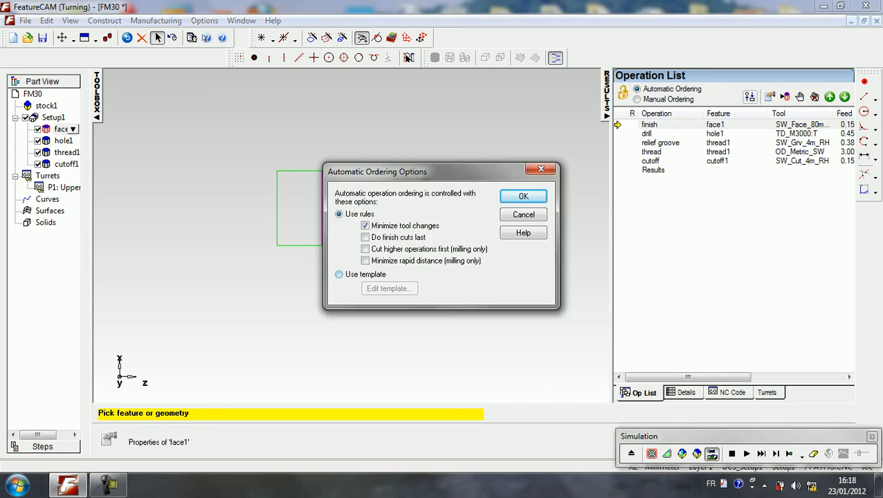
pyautogui.click(339, 275)
pyautogui.click(390, 289)
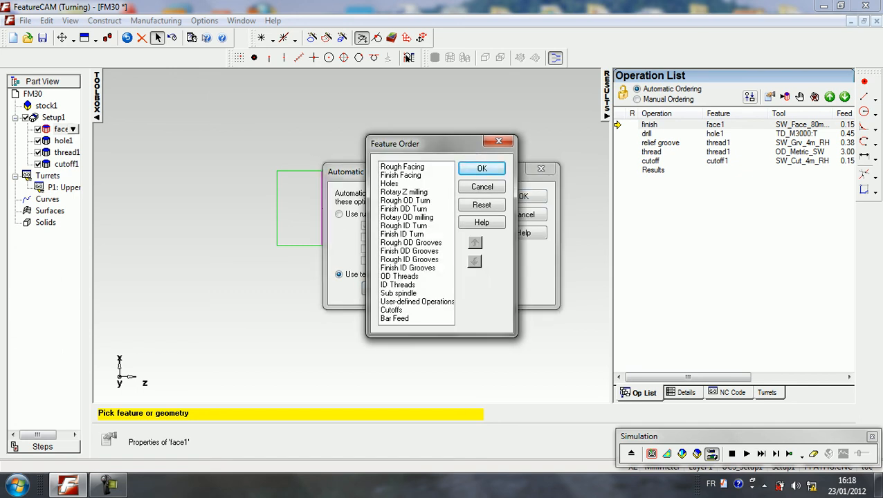
pyautogui.click(389, 184)
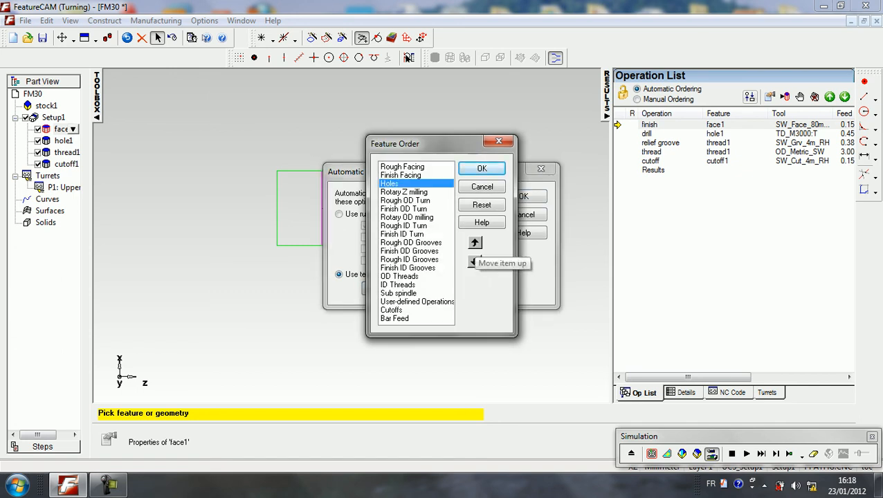
pyautogui.click(475, 242)
pyautogui.click(474, 242)
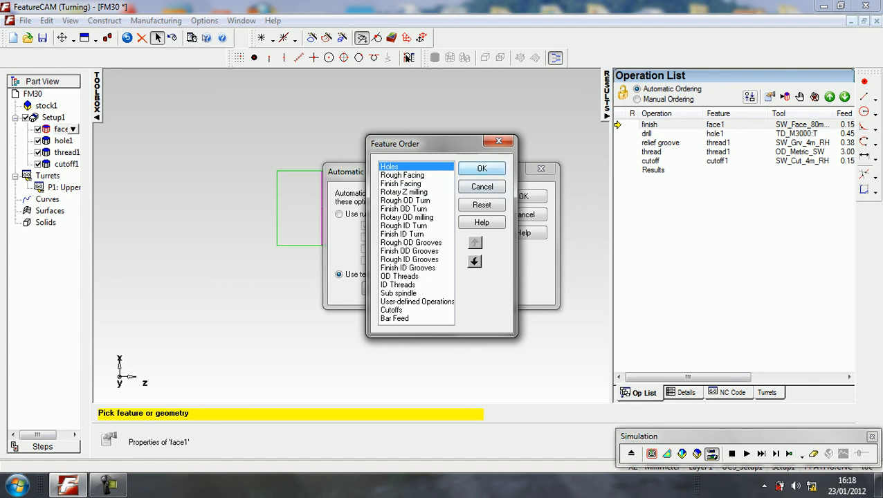
pyautogui.click(481, 168)
pyautogui.click(523, 196)
# Run the 3D simulation of all operations in the new order and show the part in an isometric view
pyautogui.scroll(3, 353, 235)
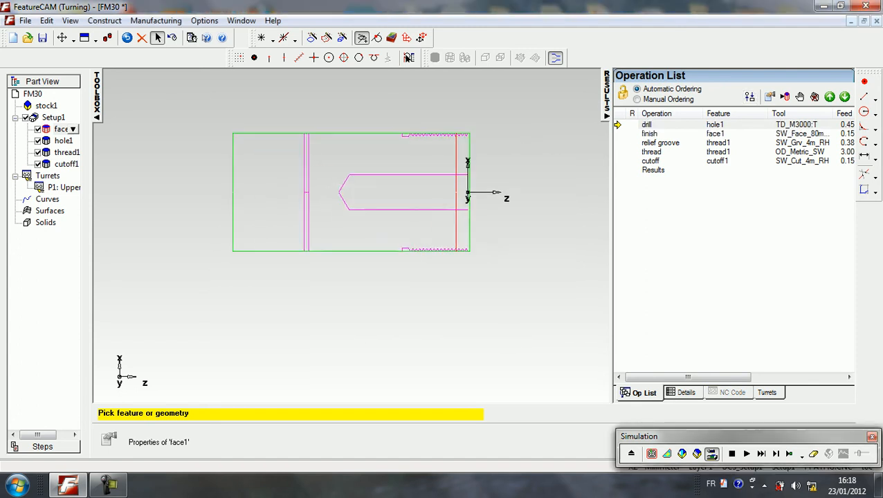
pyautogui.click(682, 454)
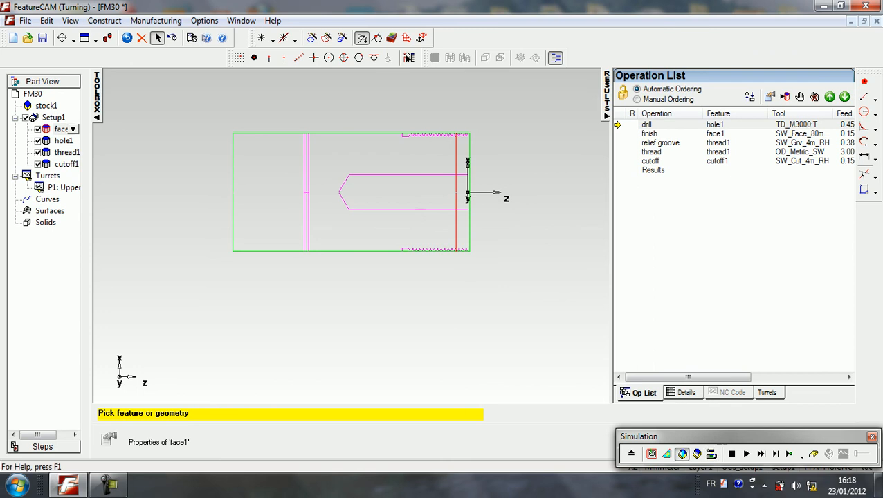
pyautogui.click(746, 453)
pyautogui.click(383, 322)
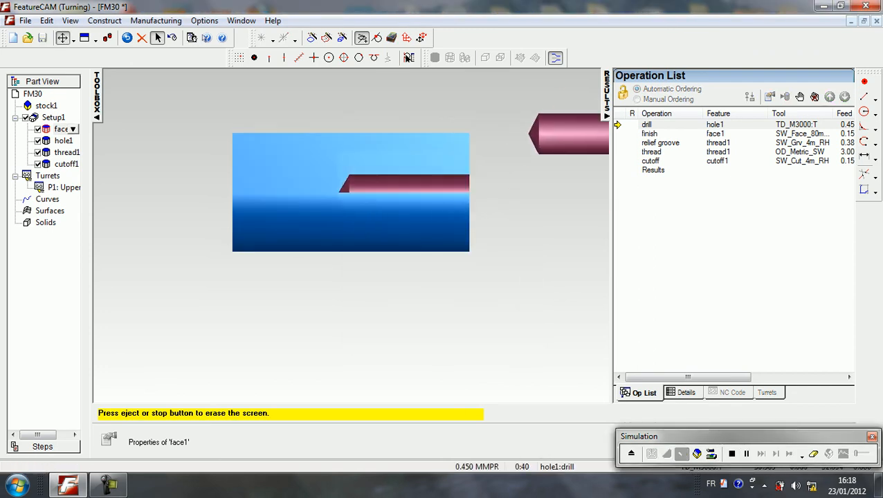
pyautogui.click(96, 39)
pyautogui.click(109, 53)
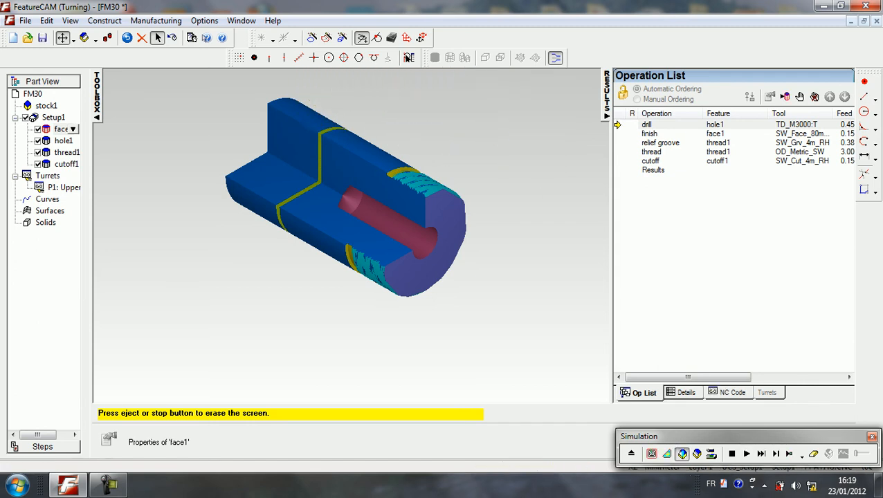
pyautogui.click(108, 485)
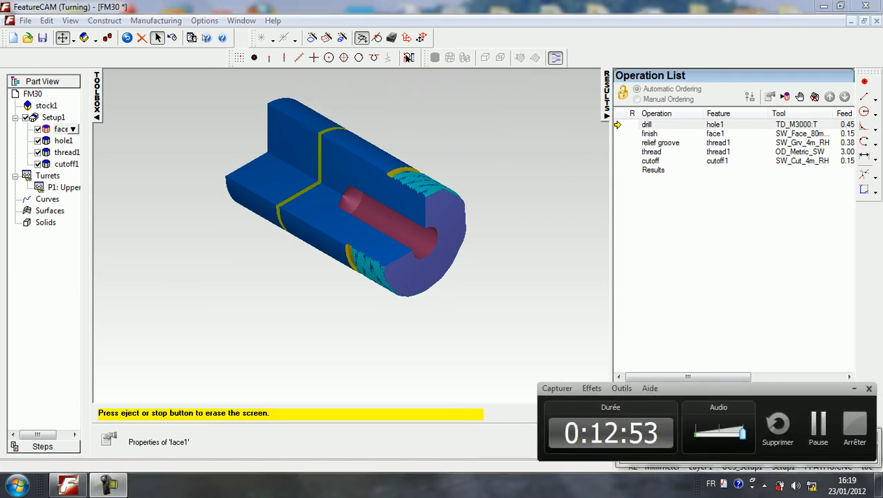